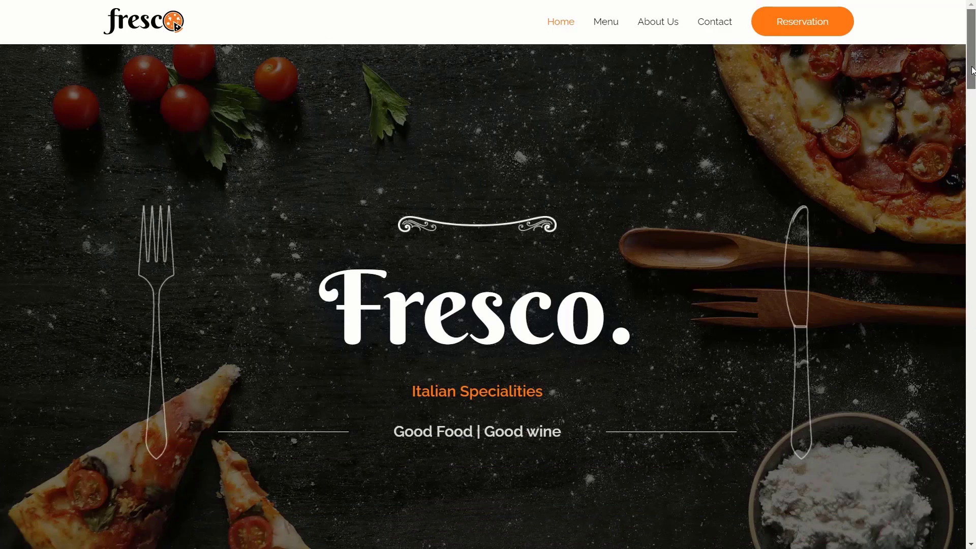
- Scroll down the live Fresco homepage to its customer reviews
{"action": "left_click_drag", "start_coordinate": [972, 70], "coordinate": [972, 425]}
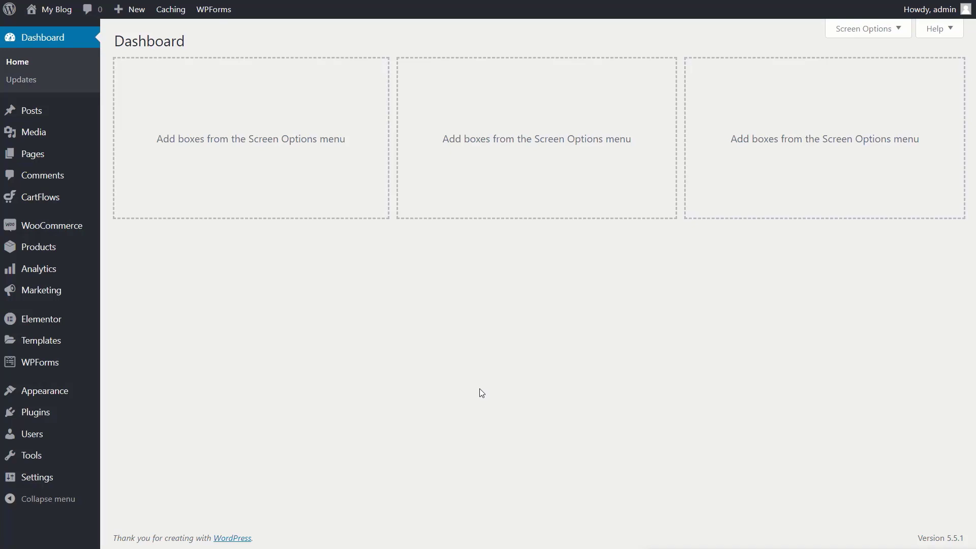
- Open the UAE settings page and the Business Reviews integration settings
{"action": "mouse_move", "coordinate": [21, 479]}
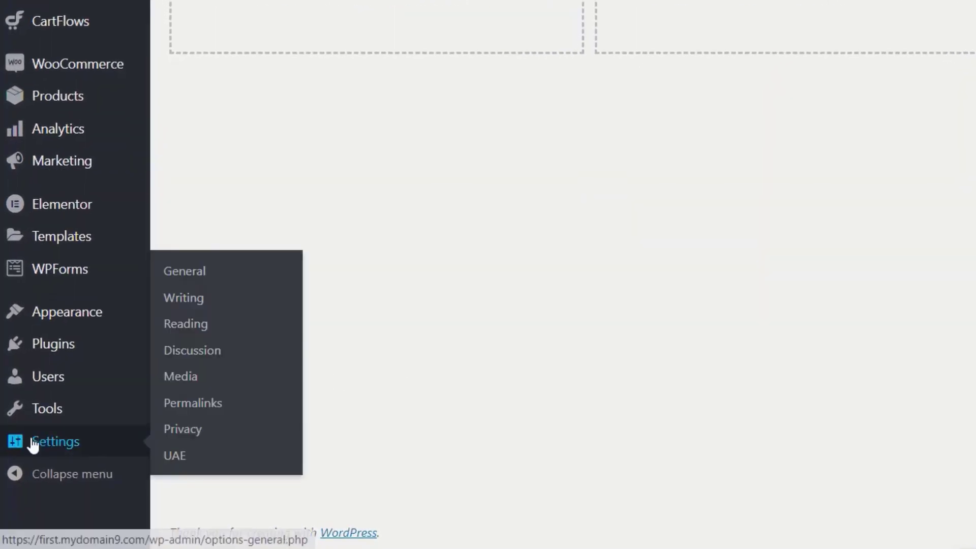
{"action": "left_click", "coordinate": [176, 459]}
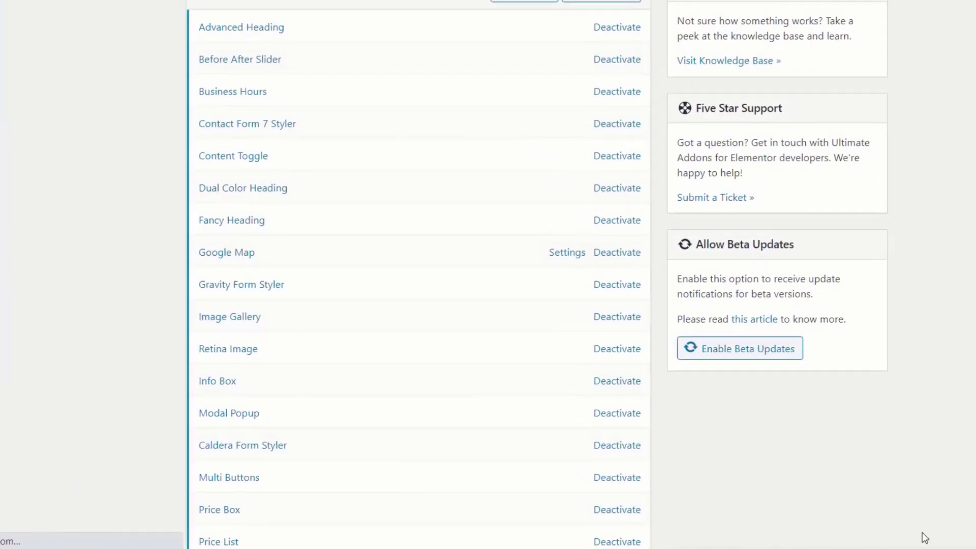
{"action": "scroll", "coordinate": [314, 372], "scroll_direction": "down", "scroll_amount": 3}
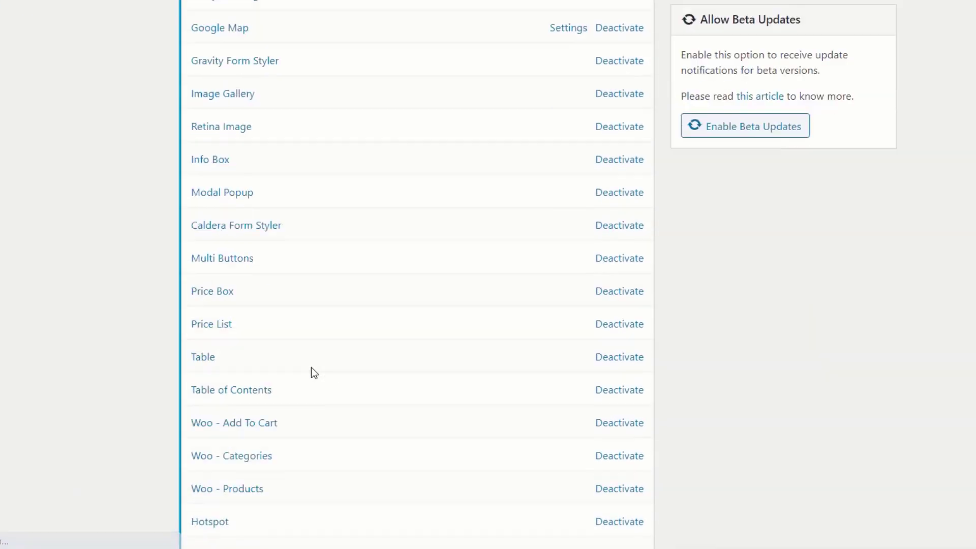
{"action": "scroll", "coordinate": [311, 367], "scroll_direction": "down", "scroll_amount": 8}
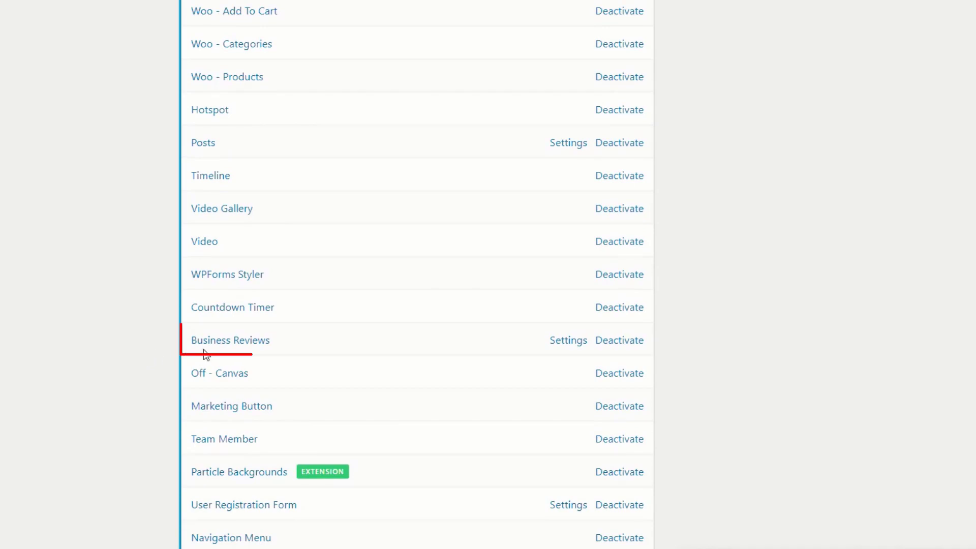
{"action": "left_click", "coordinate": [555, 348]}
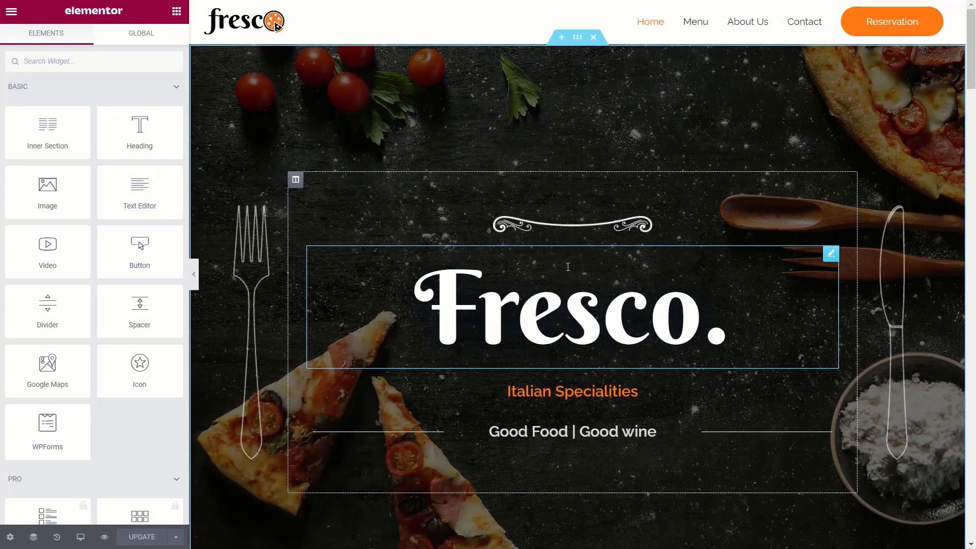
- Search 'business' and drop a Business Reviews widget into the Our Happy Customers section
{"action": "scroll", "coordinate": [568, 267], "scroll_direction": "down", "scroll_amount": 20}
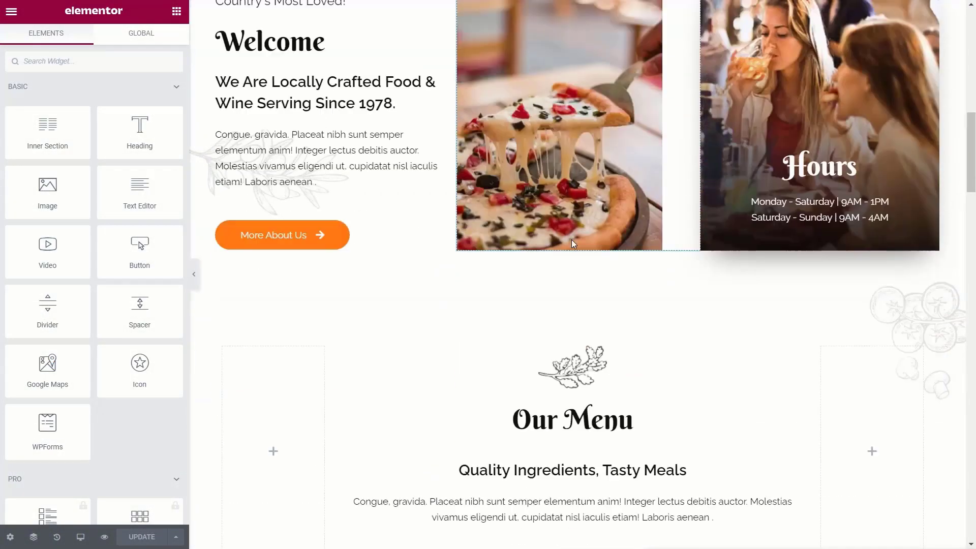
{"action": "scroll", "coordinate": [573, 242], "scroll_direction": "down", "scroll_amount": 15}
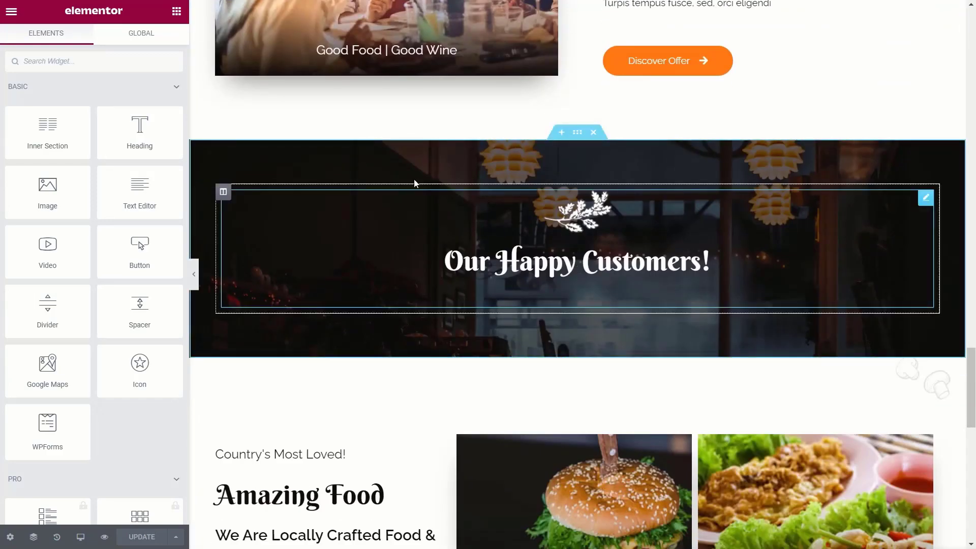
{"action": "left_click", "coordinate": [109, 64]}
{"action": "type", "text": "busines"}
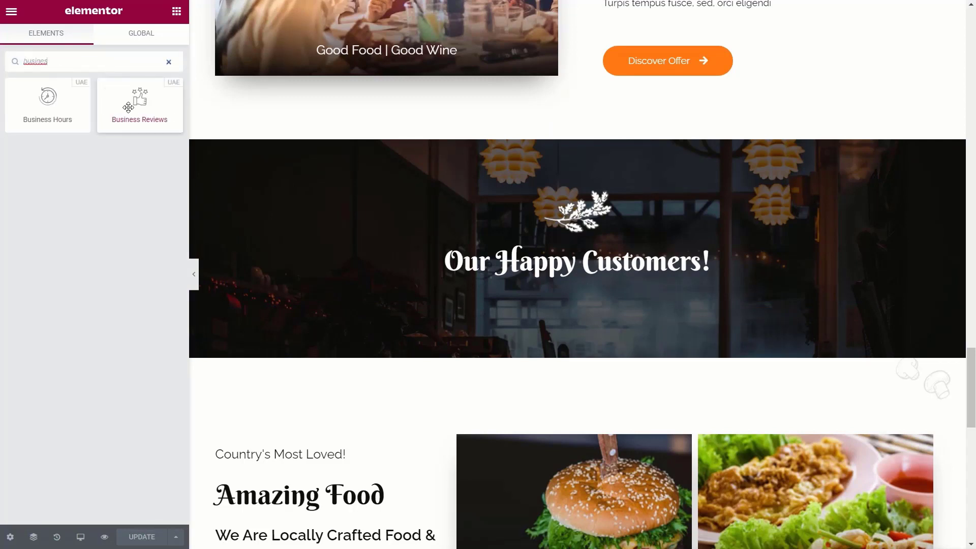
{"action": "left_click_drag", "start_coordinate": [128, 108], "coordinate": [599, 303]}
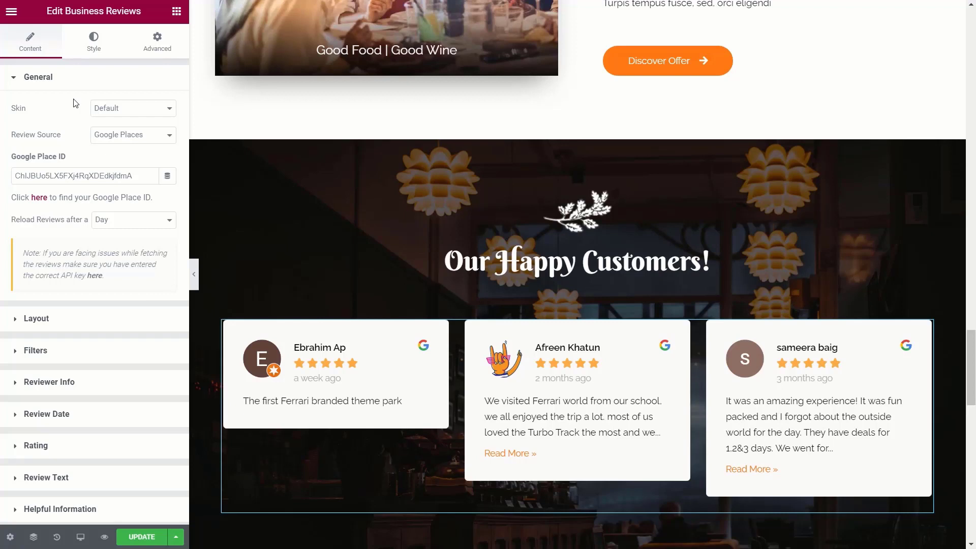
{"action": "left_click", "coordinate": [135, 108]}
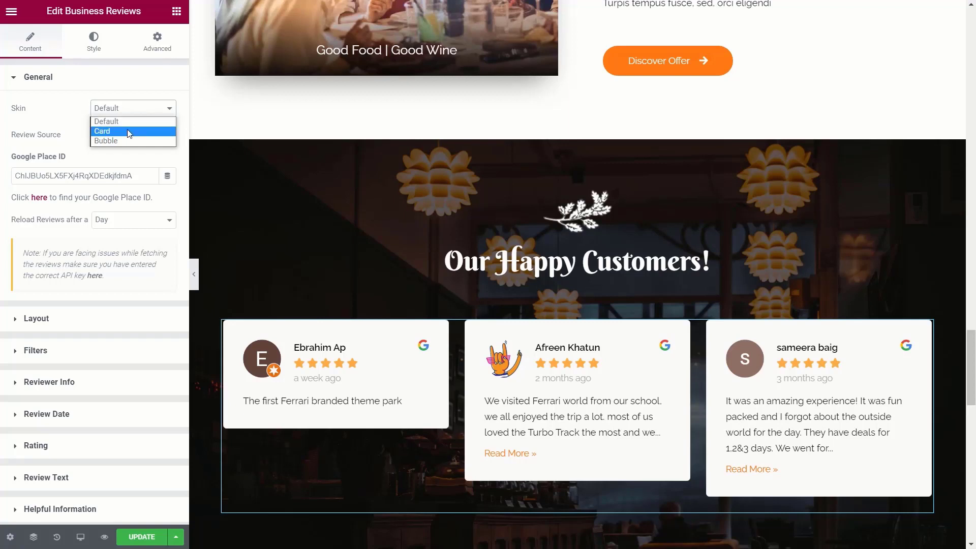
- Try the Card and Bubble skins, then set Review Source to Google & Yelp
{"action": "left_click", "coordinate": [128, 132]}
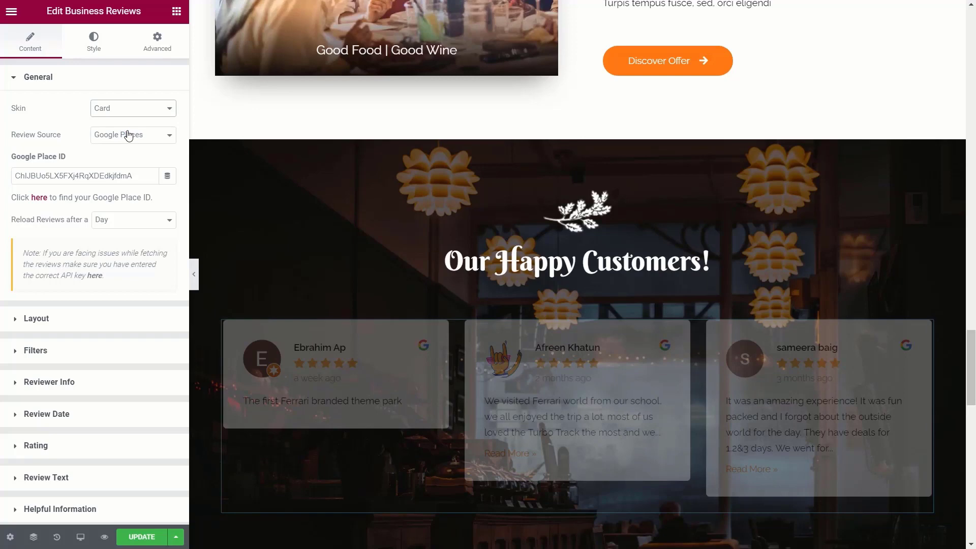
{"action": "left_click", "coordinate": [128, 111]}
{"action": "left_click", "coordinate": [126, 140]}
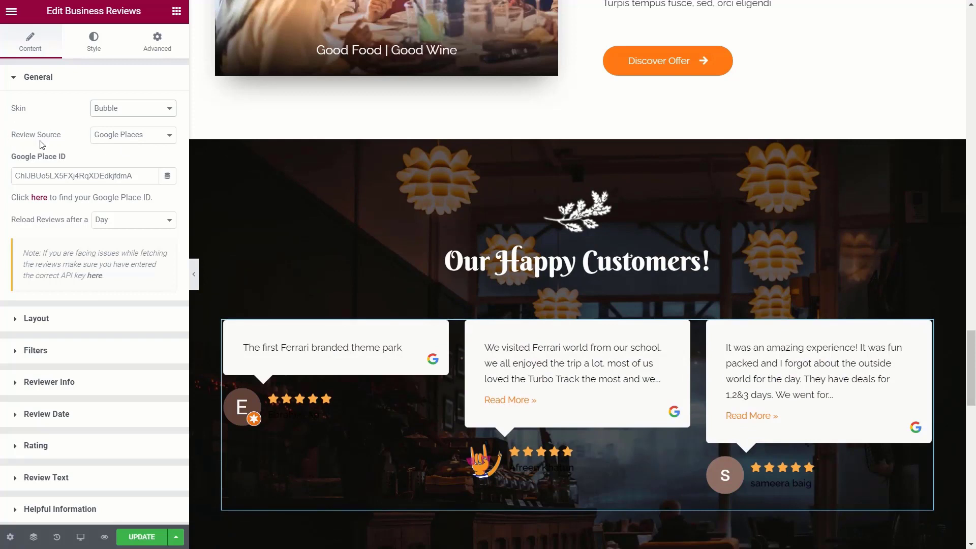
{"action": "left_click", "coordinate": [171, 136]}
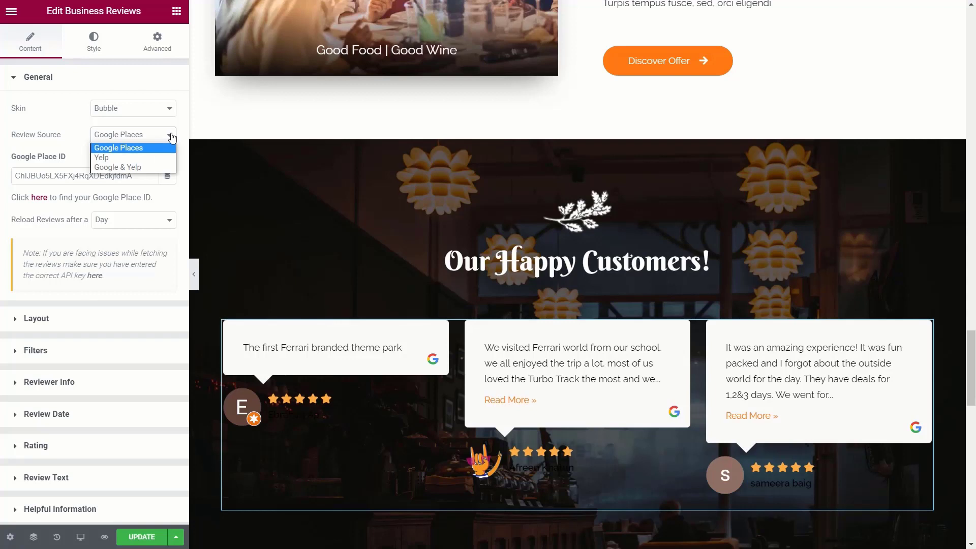
{"action": "left_click", "coordinate": [145, 157]}
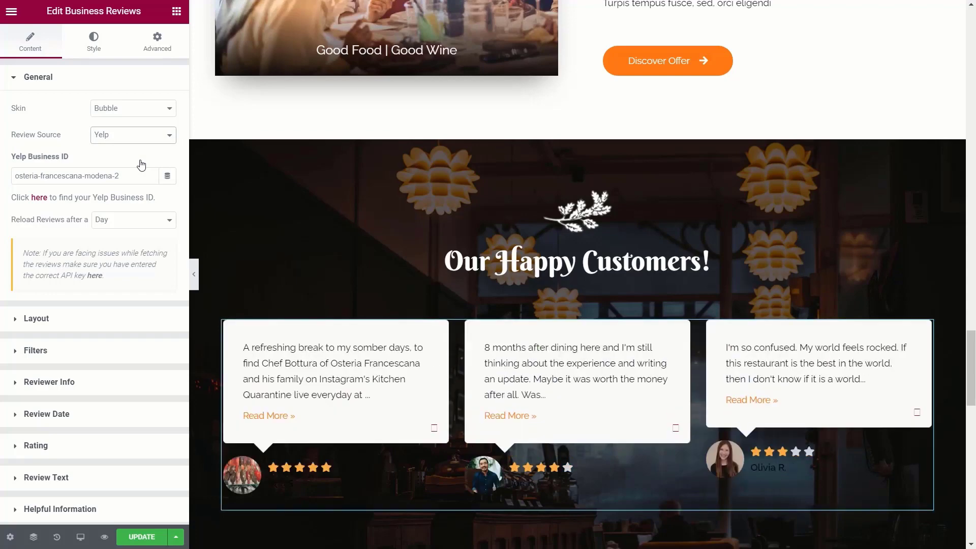
{"action": "left_click", "coordinate": [151, 136]}
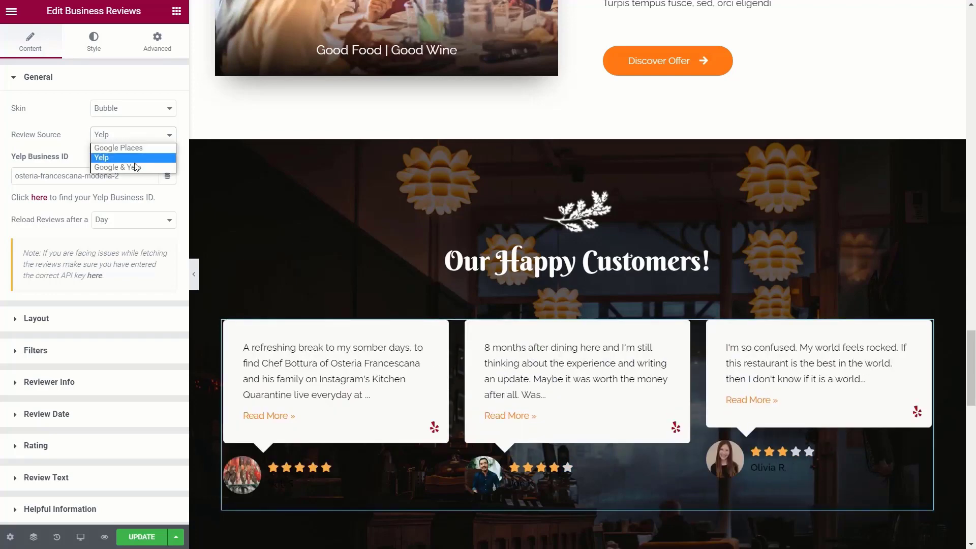
{"action": "left_click", "coordinate": [133, 163]}
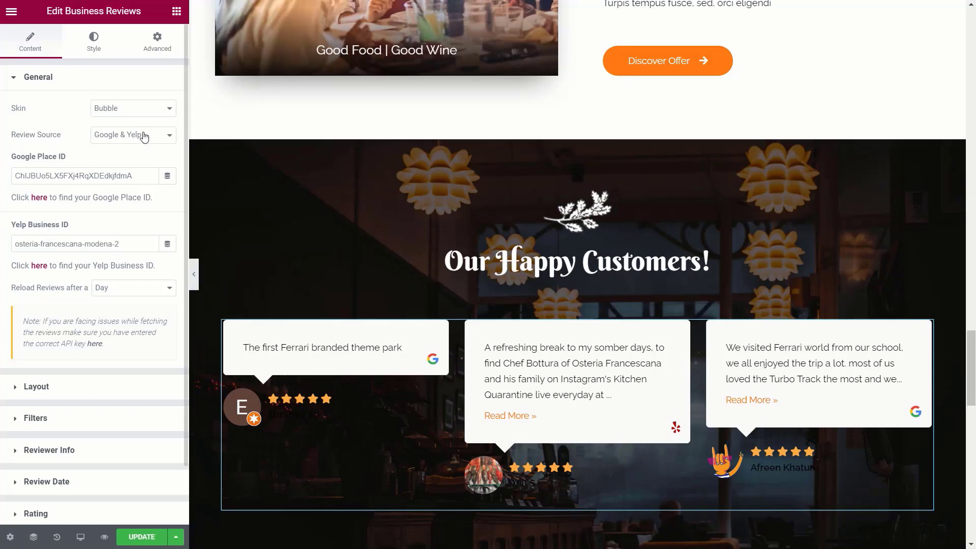
- Return the skin to Default and keep reviews reloading once a Day
{"action": "left_click", "coordinate": [130, 108]}
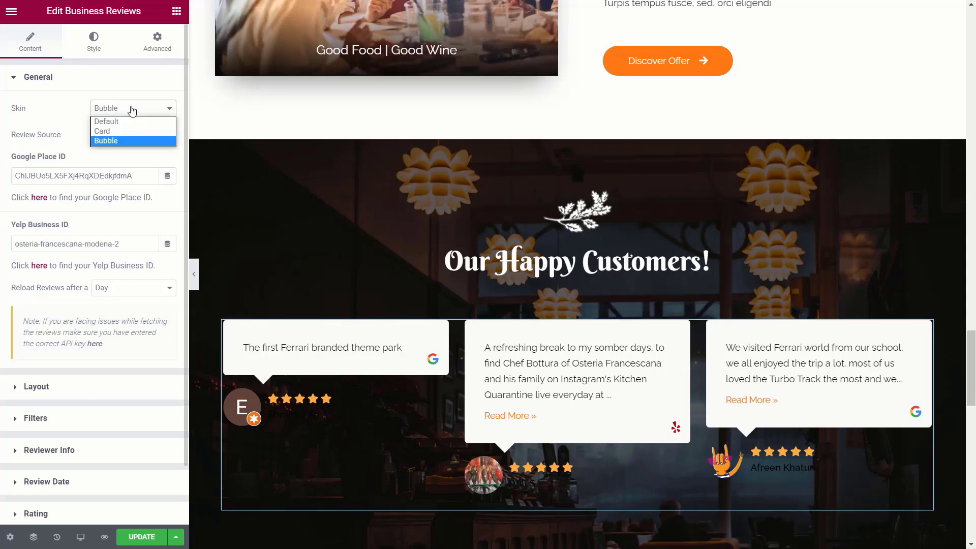
{"action": "left_click", "coordinate": [124, 122]}
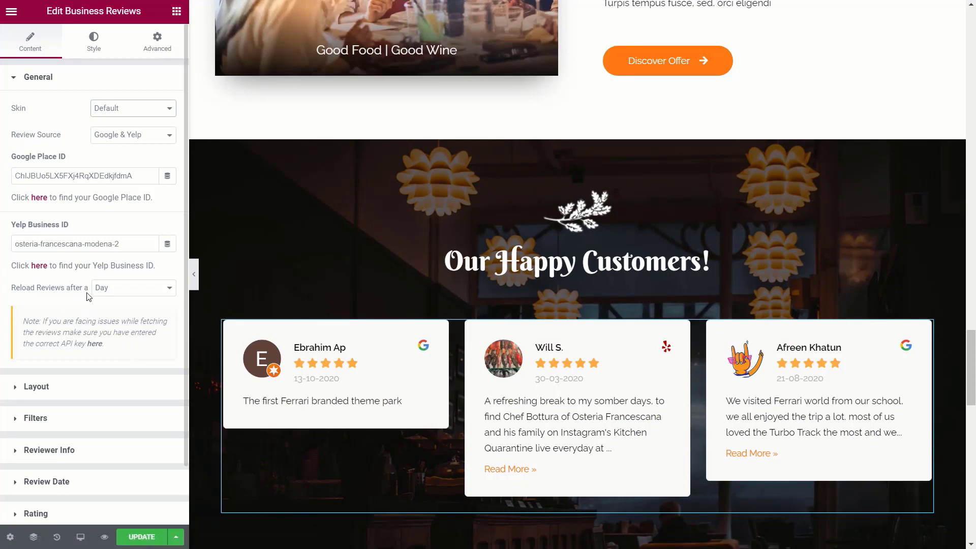
{"action": "left_click", "coordinate": [150, 290]}
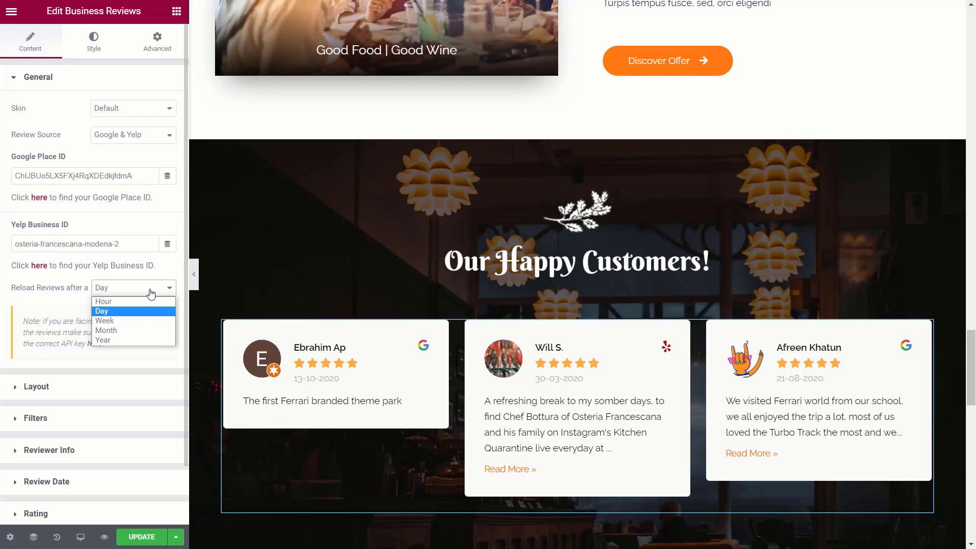
{"action": "left_click", "coordinate": [55, 284]}
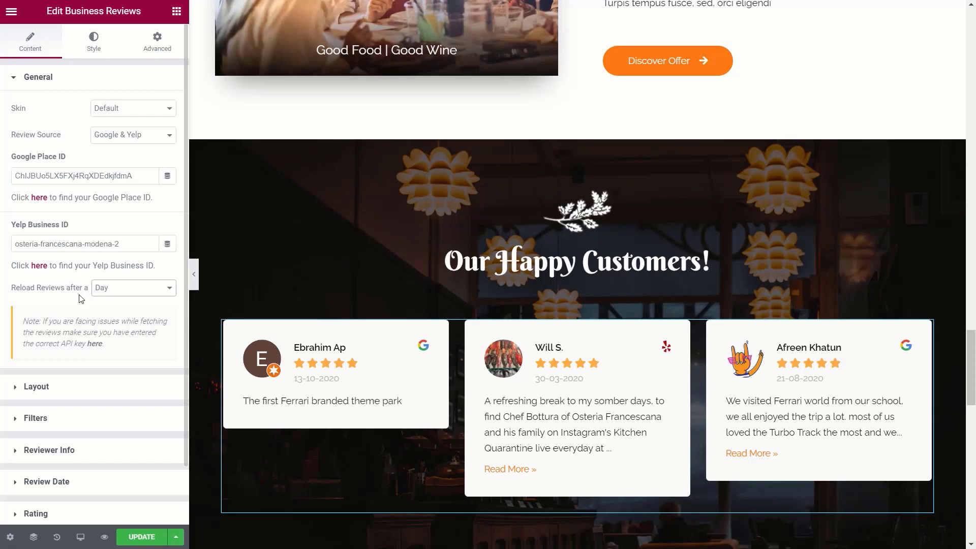
- Switch the reviews layout to Carousel with 5 reviews and Equal Height on
{"action": "left_click", "coordinate": [51, 389]}
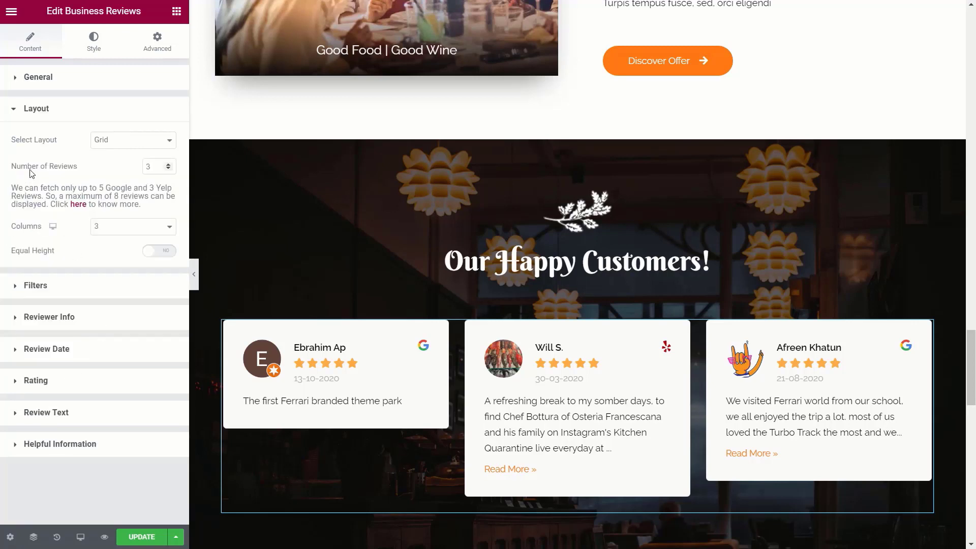
{"action": "left_click", "coordinate": [123, 146]}
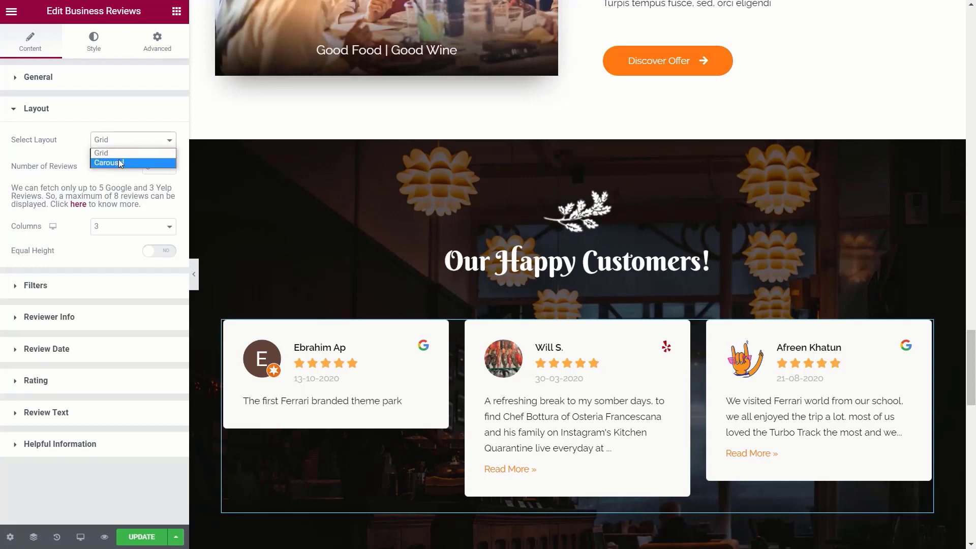
{"action": "left_click", "coordinate": [120, 163]}
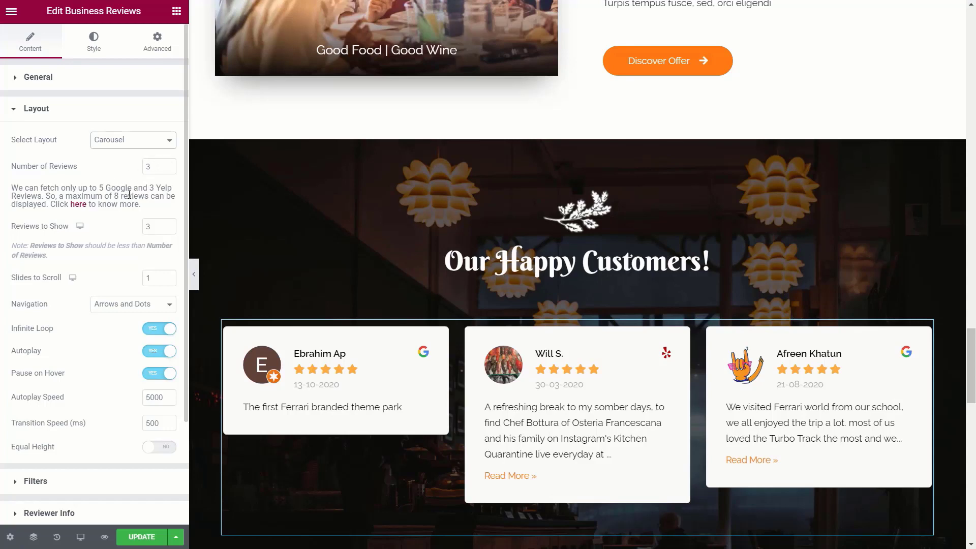
{"action": "double_click", "coordinate": [155, 167]}
{"action": "type", "text": "5"}
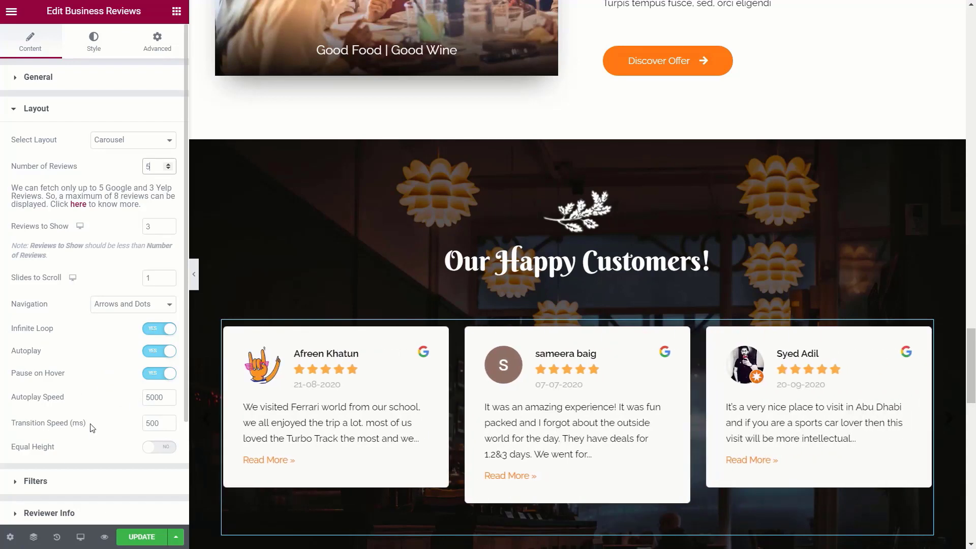
{"action": "left_click", "coordinate": [153, 451]}
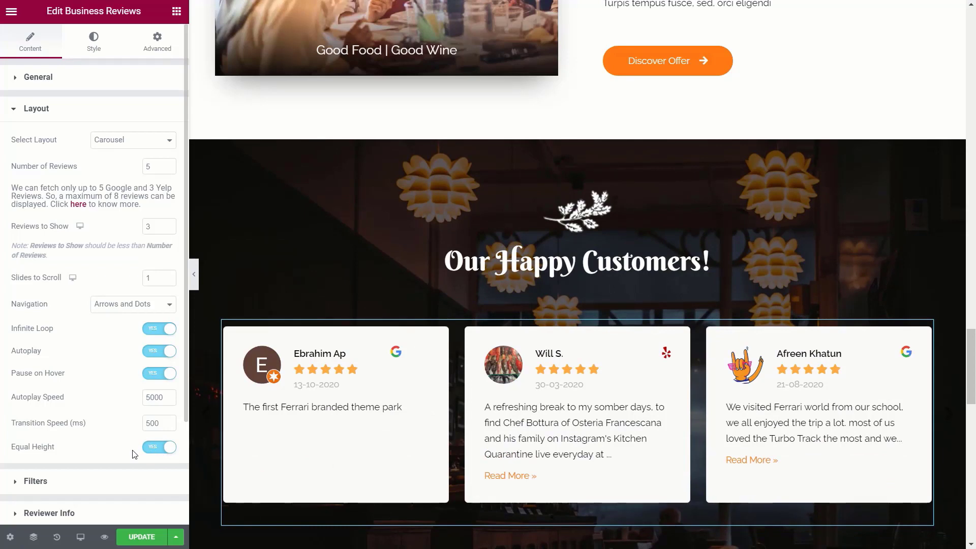
{"action": "scroll", "coordinate": [86, 368], "scroll_direction": "down", "scroll_amount": 3}
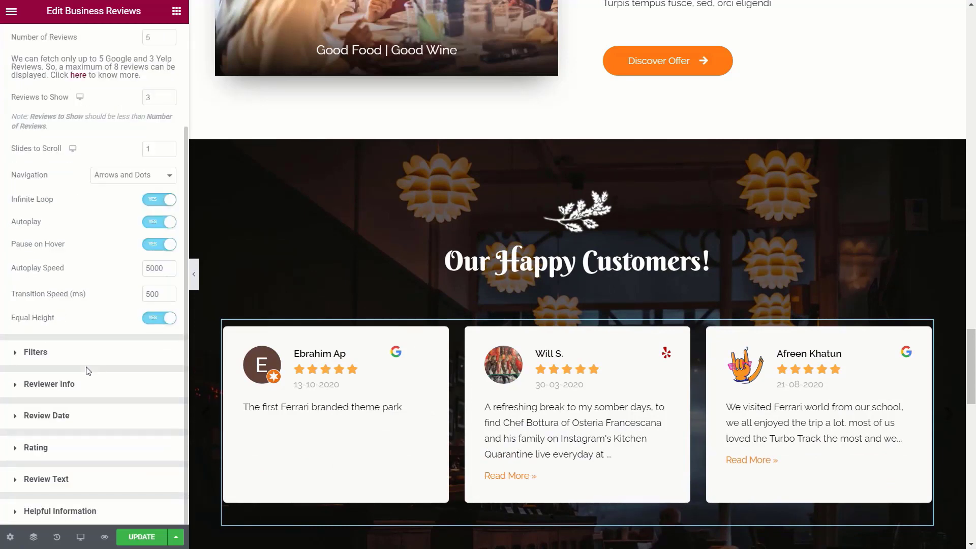
- Keep the review filter at Rating with No Minimum Rating
{"action": "left_click", "coordinate": [31, 350]}
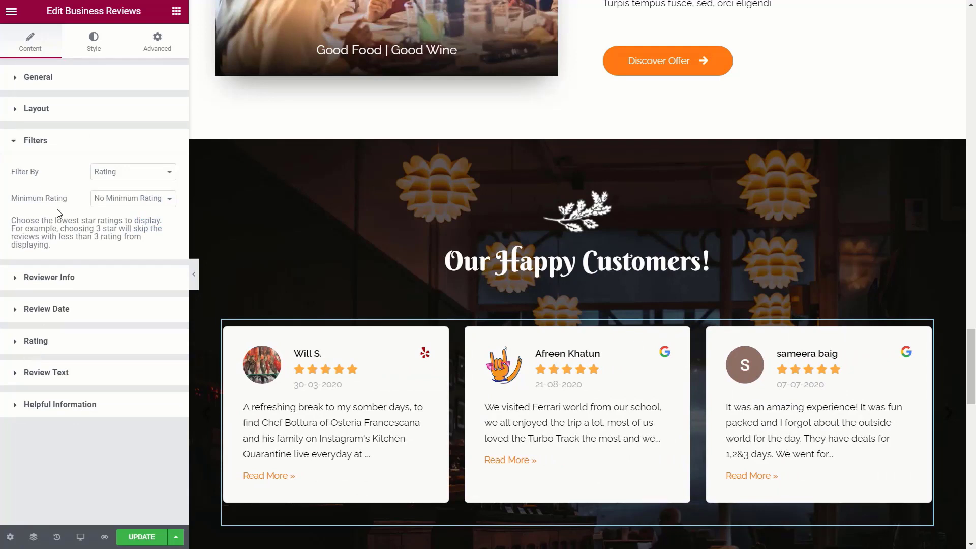
{"action": "left_click", "coordinate": [121, 177]}
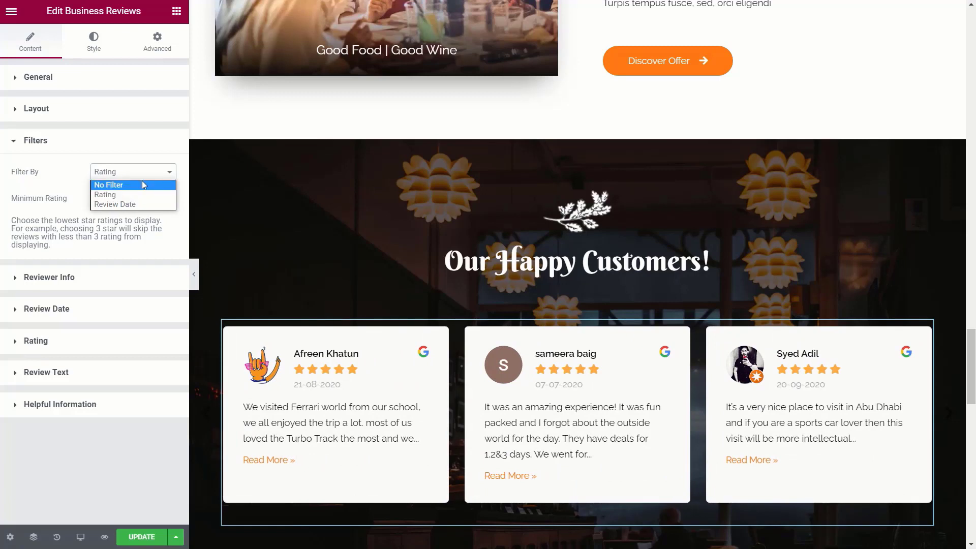
{"action": "left_click", "coordinate": [56, 173]}
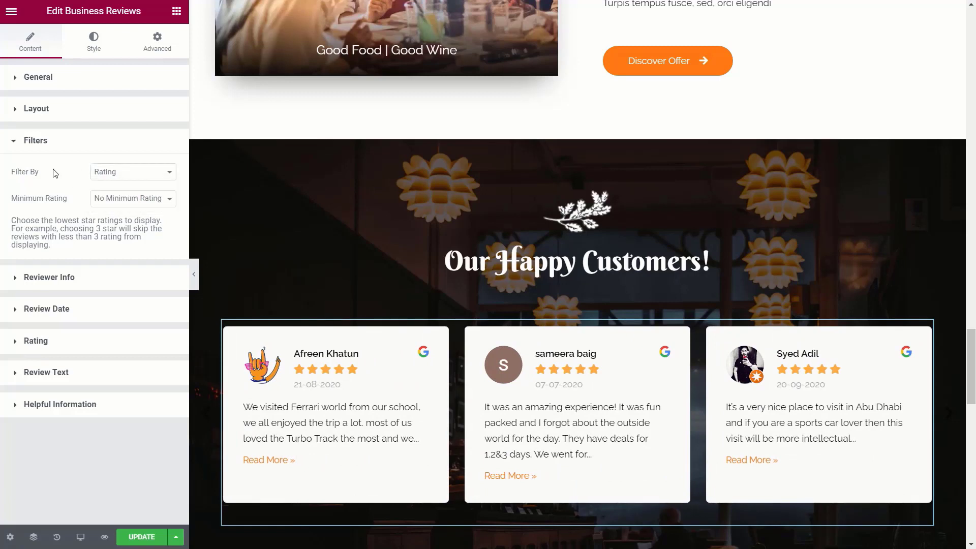
{"action": "left_click", "coordinate": [116, 202]}
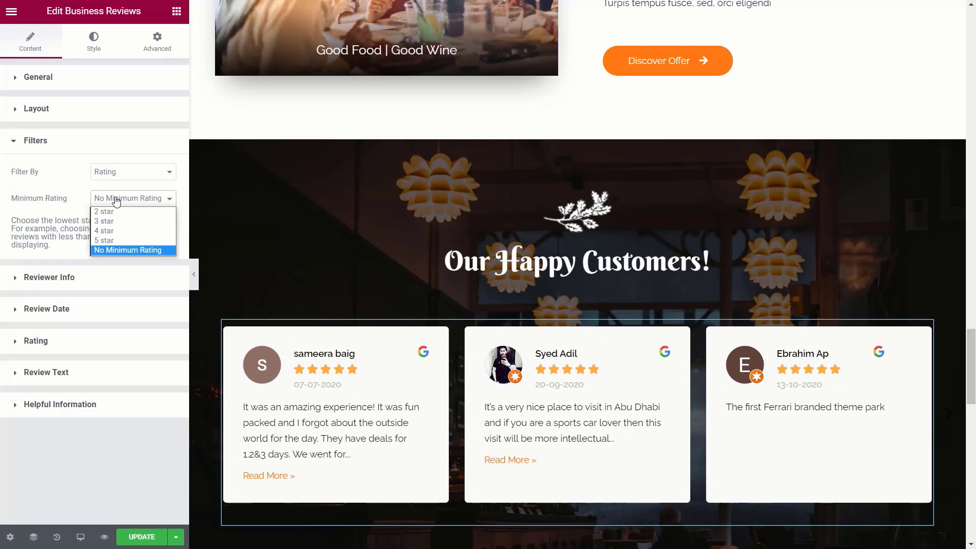
{"action": "left_click", "coordinate": [102, 250]}
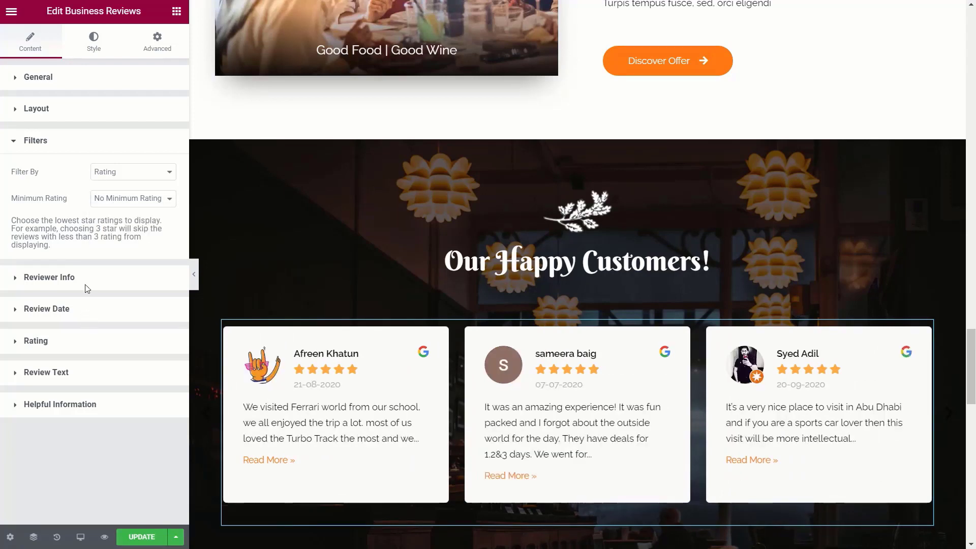
{"action": "left_click", "coordinate": [84, 279]}
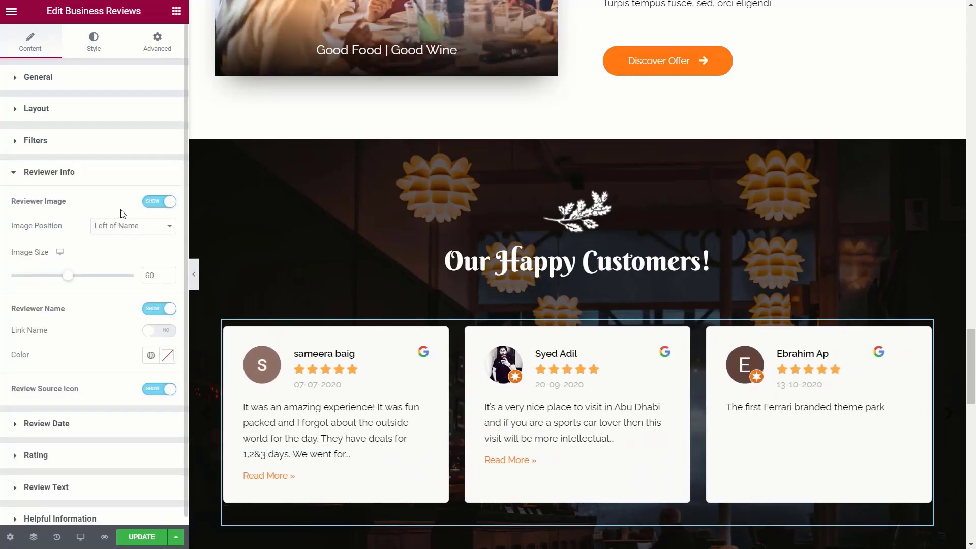
- Enlarge the reviewer avatars slightly, position them Above Name, and hide reviewer names
{"action": "left_click", "coordinate": [153, 205]}
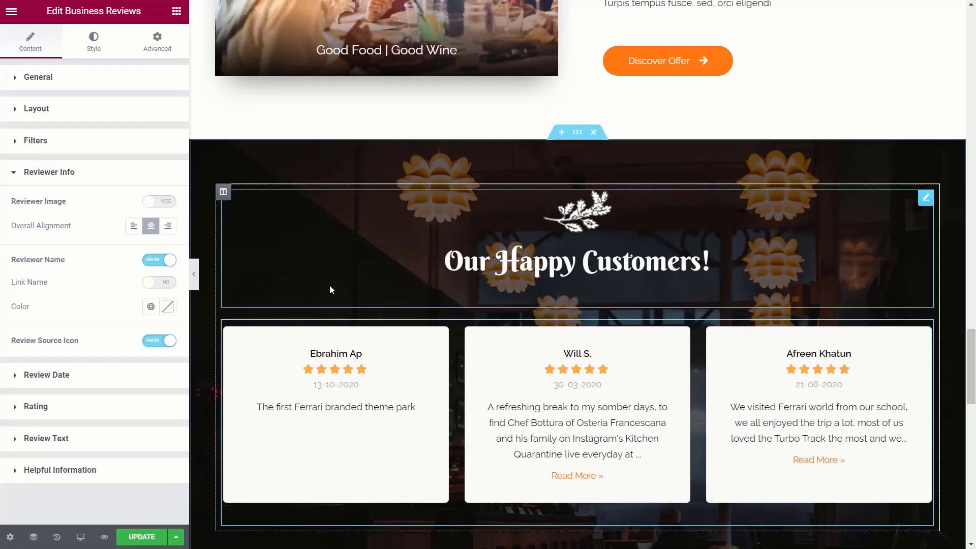
{"action": "left_click", "coordinate": [168, 203]}
{"action": "left_click", "coordinate": [120, 229]}
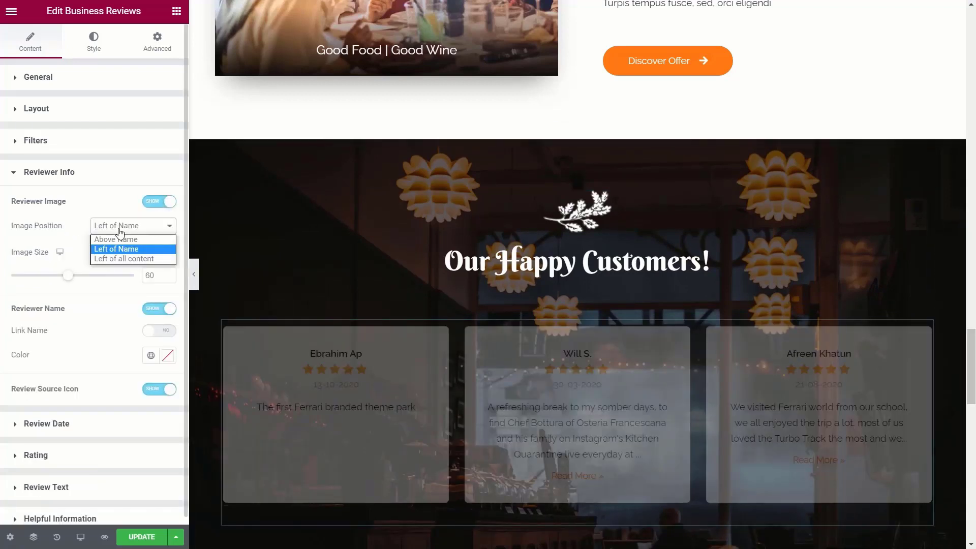
{"action": "left_click", "coordinate": [84, 213]}
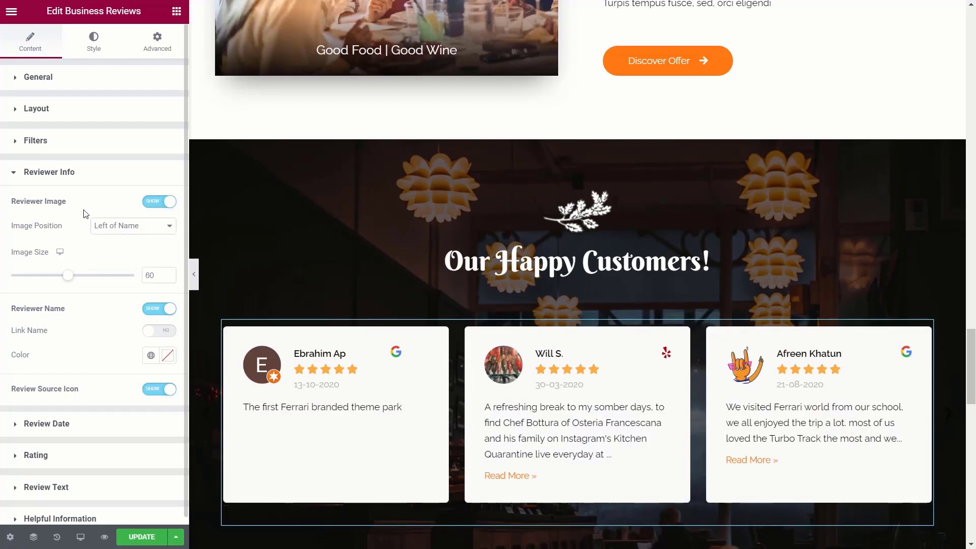
{"action": "mouse_move", "coordinate": [70, 281]}
{"action": "left_mouse_down"}
{"action": "mouse_move", "coordinate": [96, 283]}
{"action": "mouse_move", "coordinate": [74, 285]}
{"action": "left_mouse_up"}
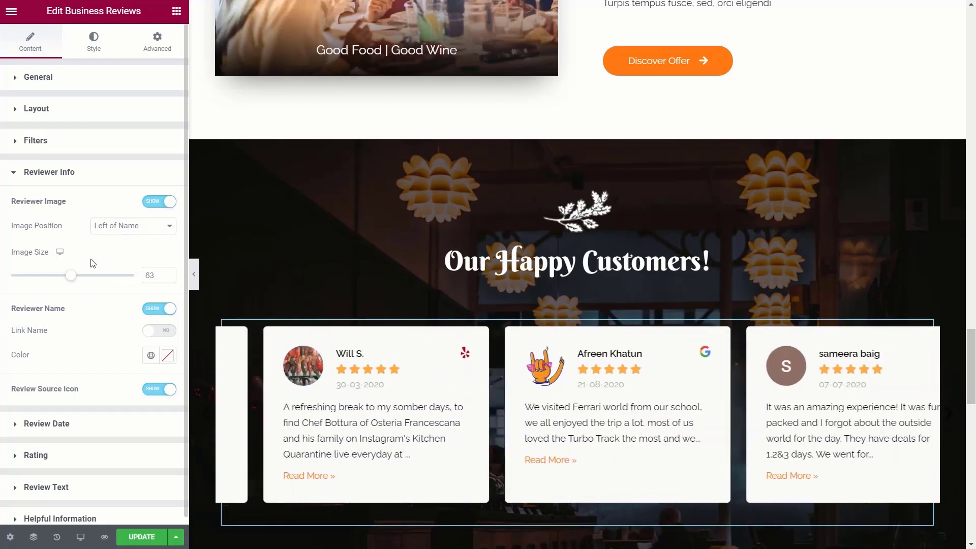
{"action": "left_click", "coordinate": [131, 226]}
{"action": "left_click", "coordinate": [136, 239]}
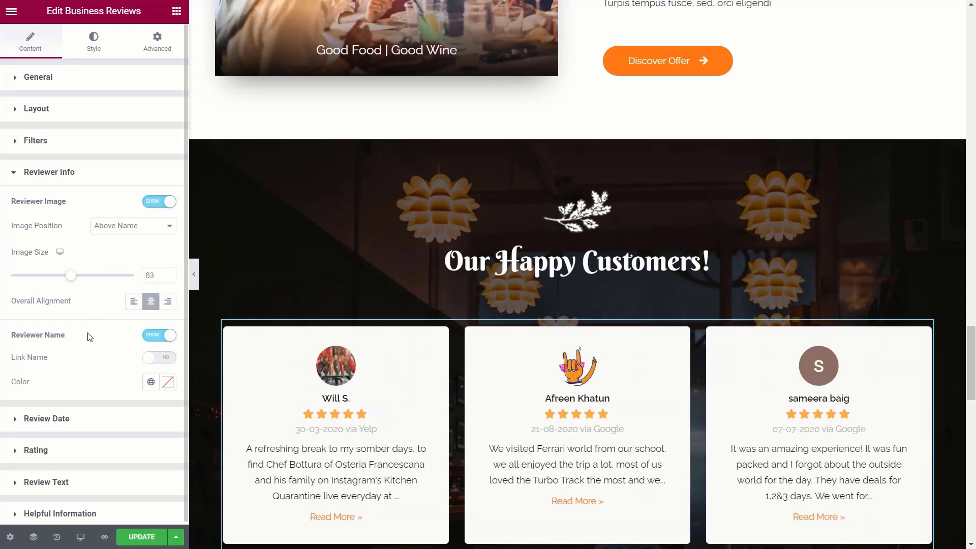
{"action": "left_click", "coordinate": [148, 339]}
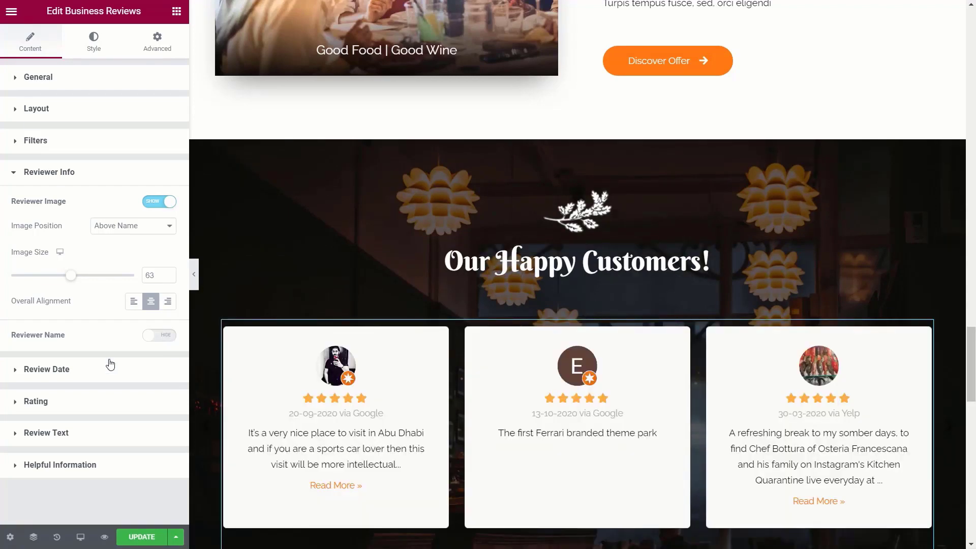
{"action": "left_click", "coordinate": [73, 369]}
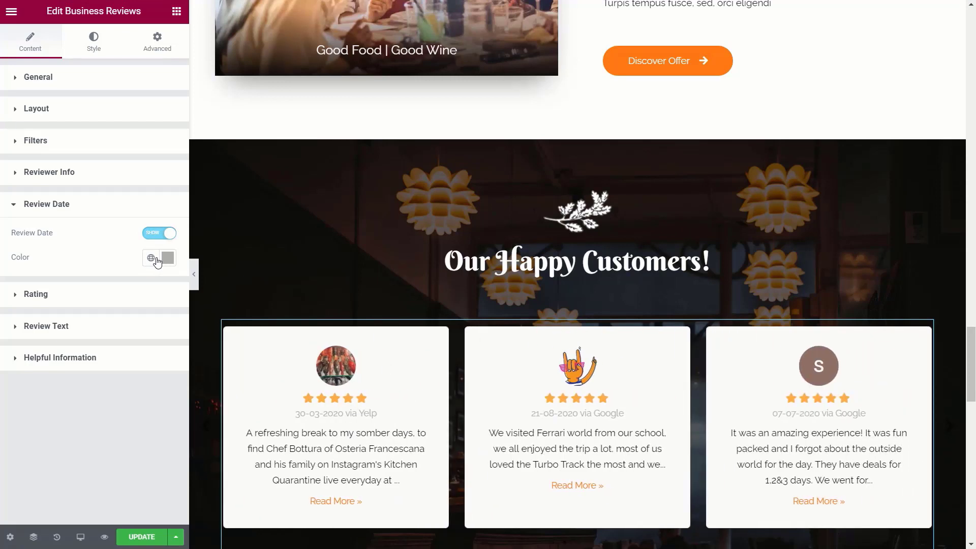
- Keep the Custom star icon style and drag the star Icon Size larger
{"action": "left_click", "coordinate": [33, 295]}
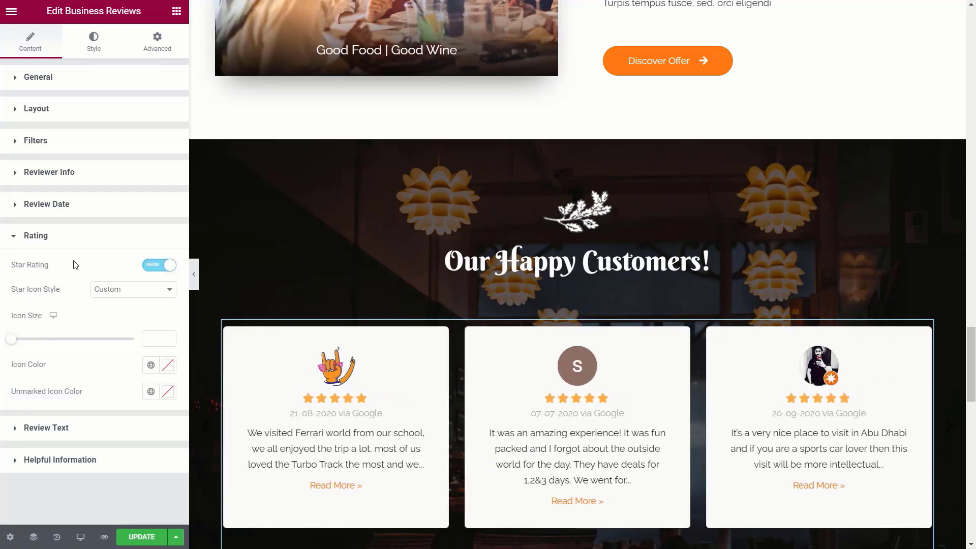
{"action": "left_click", "coordinate": [126, 296]}
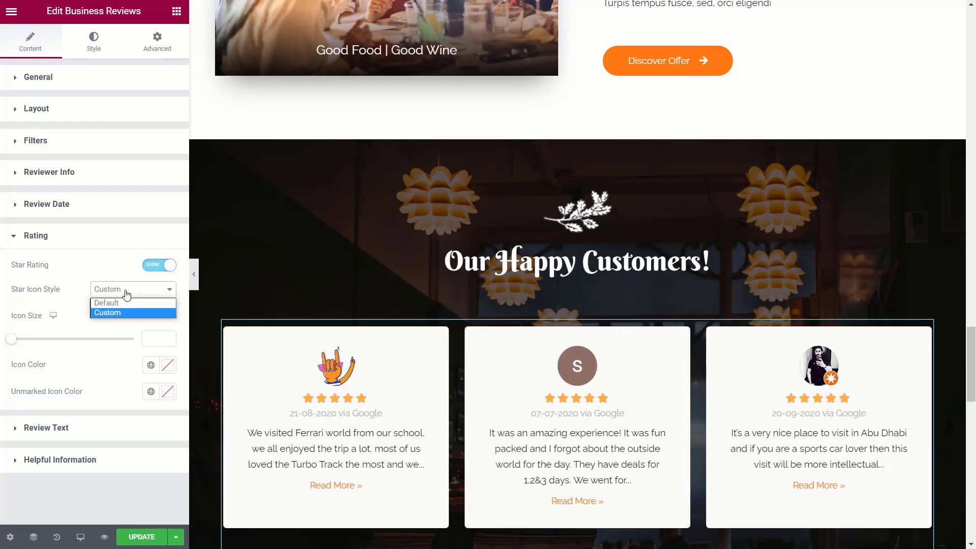
{"action": "left_click", "coordinate": [114, 276]}
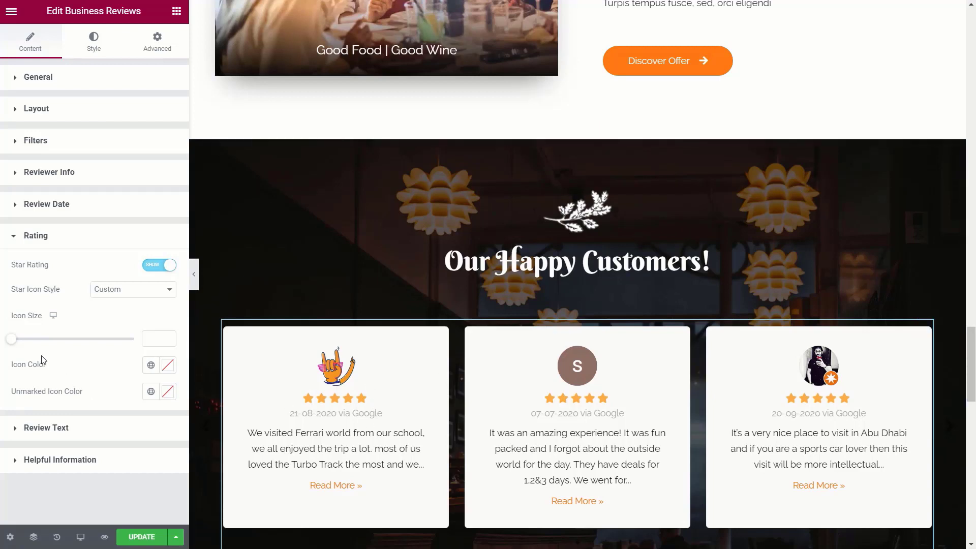
{"action": "left_click_drag", "start_coordinate": [13, 344], "coordinate": [75, 342]}
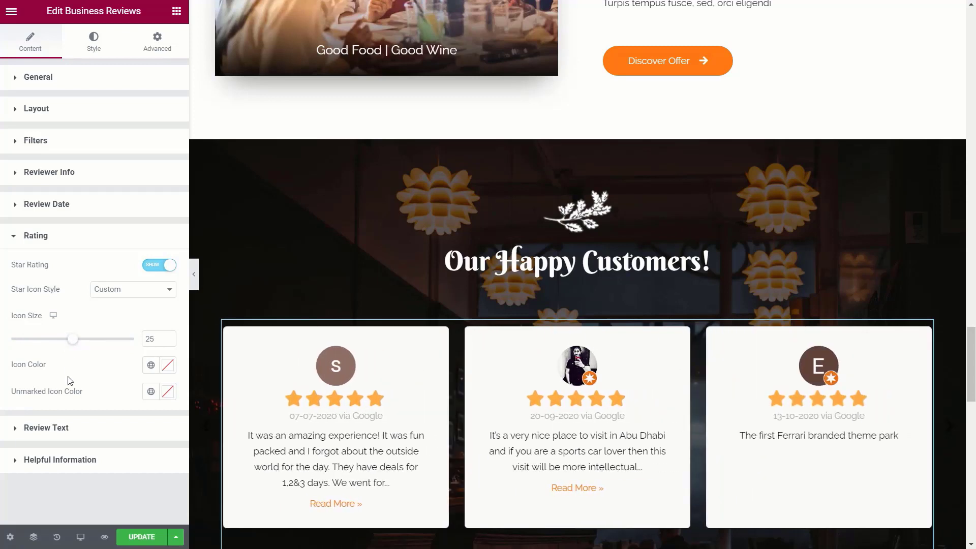
{"action": "left_click", "coordinate": [69, 428]}
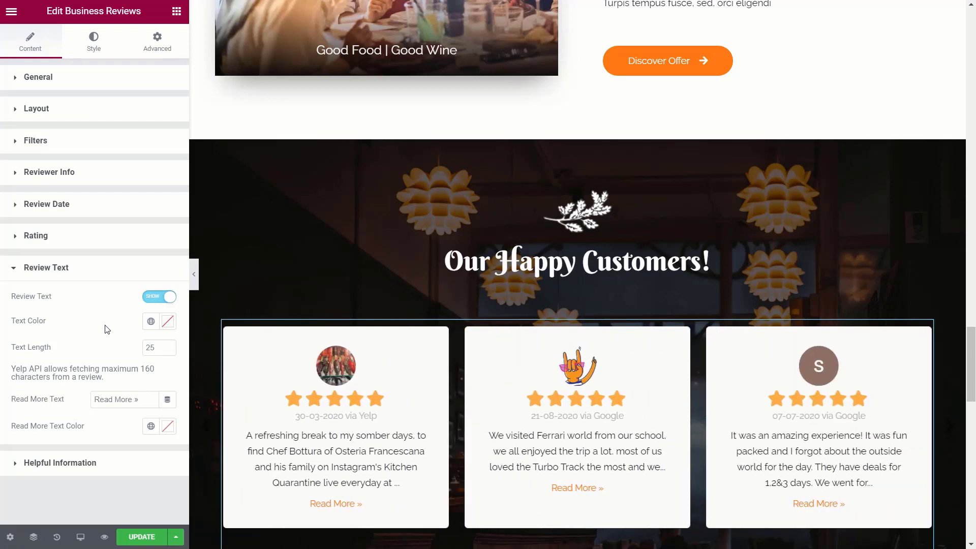
{"action": "left_click", "coordinate": [96, 51]}
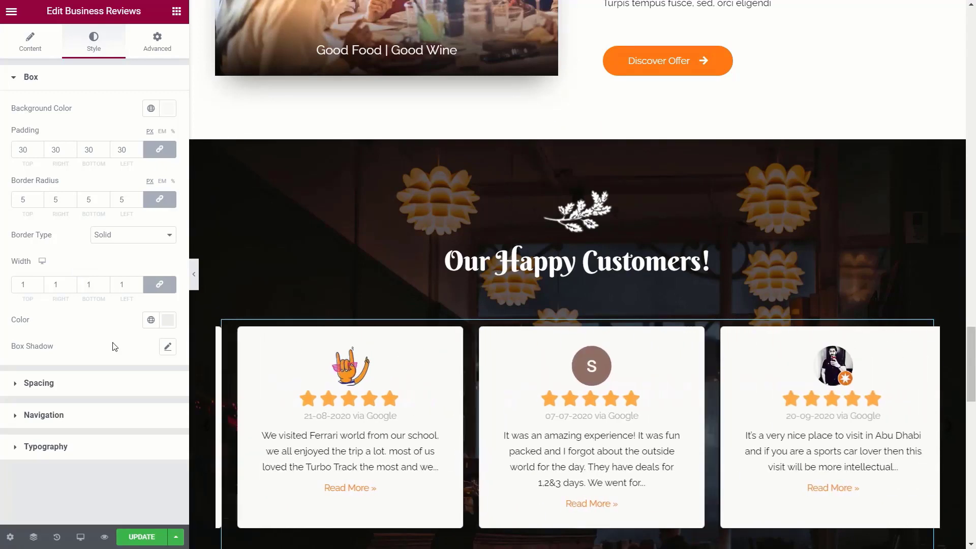
- Give cards a slightly transparent background, 0 border radius and border type None
{"action": "left_click", "coordinate": [168, 112]}
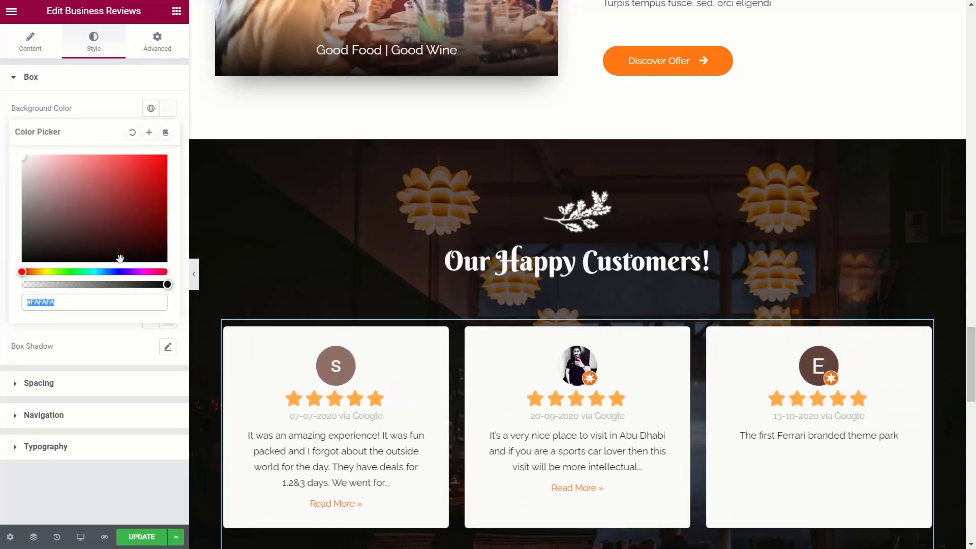
{"action": "left_click_drag", "start_coordinate": [167, 285], "coordinate": [147, 285]}
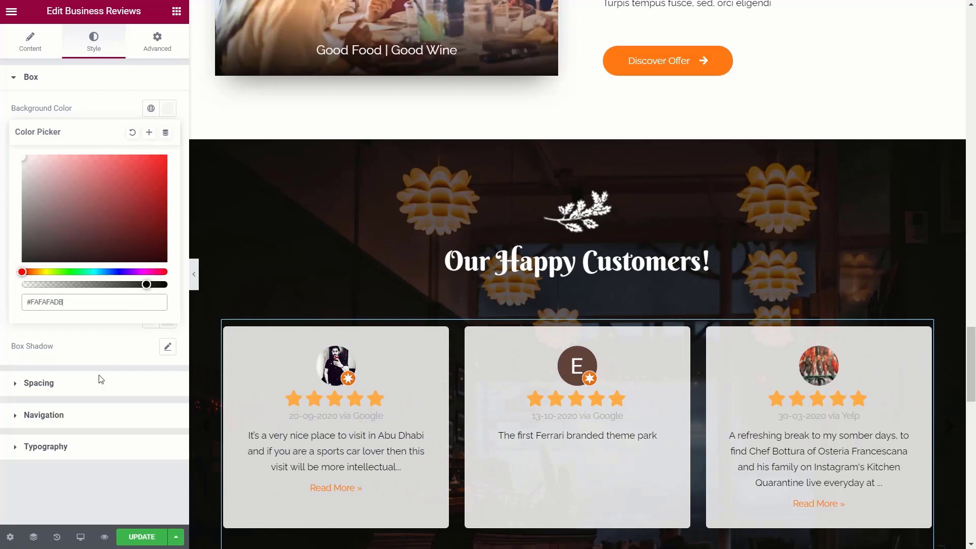
{"action": "left_click", "coordinate": [78, 478]}
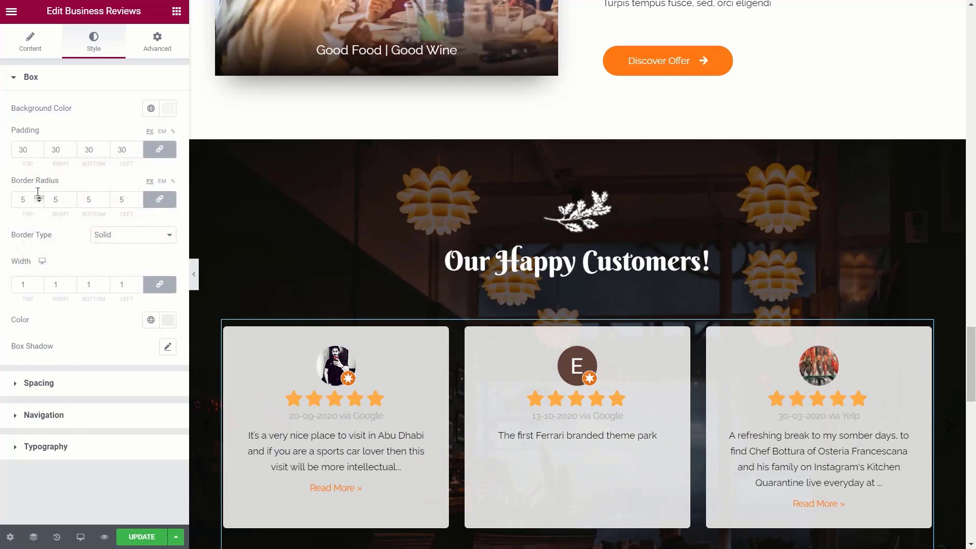
{"action": "left_click_drag", "start_coordinate": [32, 201], "coordinate": [18, 203]}
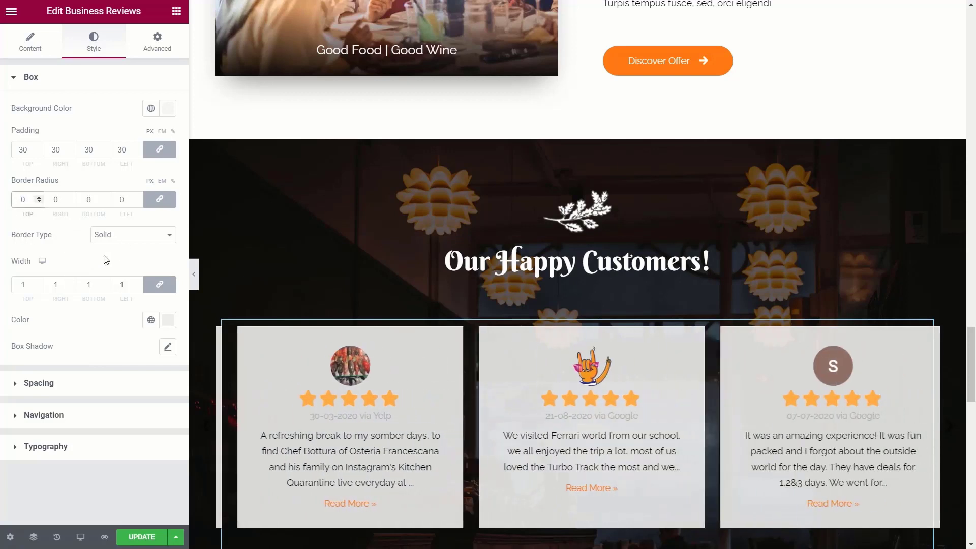
{"action": "left_click", "coordinate": [137, 238]}
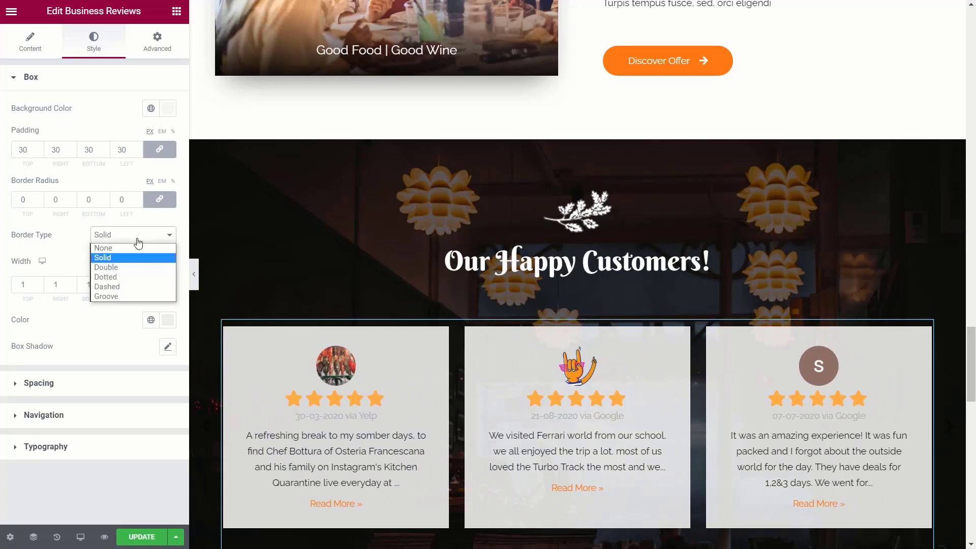
{"action": "left_click", "coordinate": [131, 248]}
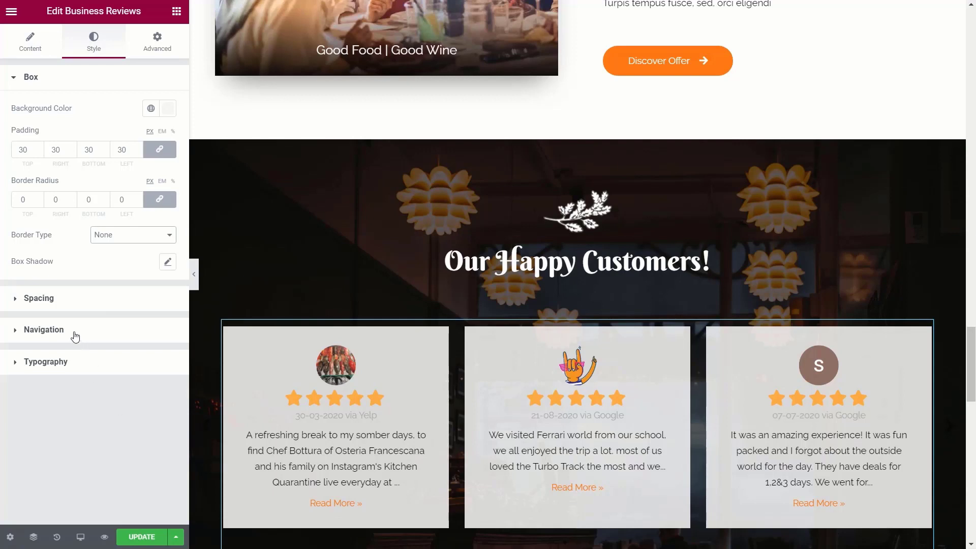
{"action": "left_click", "coordinate": [45, 302]}
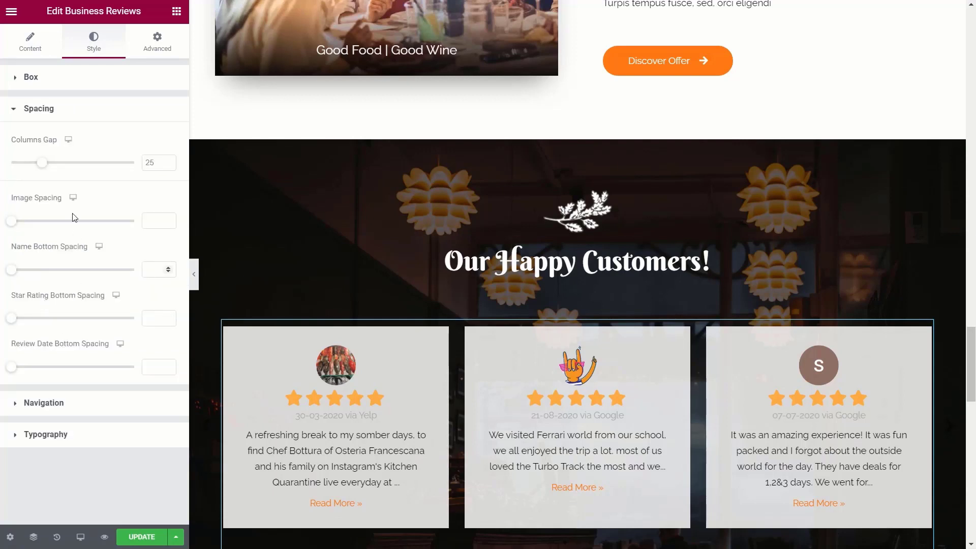
- Set columns gap 25, image spacing 12, star rating spacing 6, review date spacing 14
{"action": "mouse_move", "coordinate": [42, 162]}
{"action": "left_mouse_down"}
{"action": "mouse_move", "coordinate": [88, 163]}
{"action": "mouse_move", "coordinate": [24, 166]}
{"action": "mouse_move", "coordinate": [42, 169]}
{"action": "left_mouse_up"}
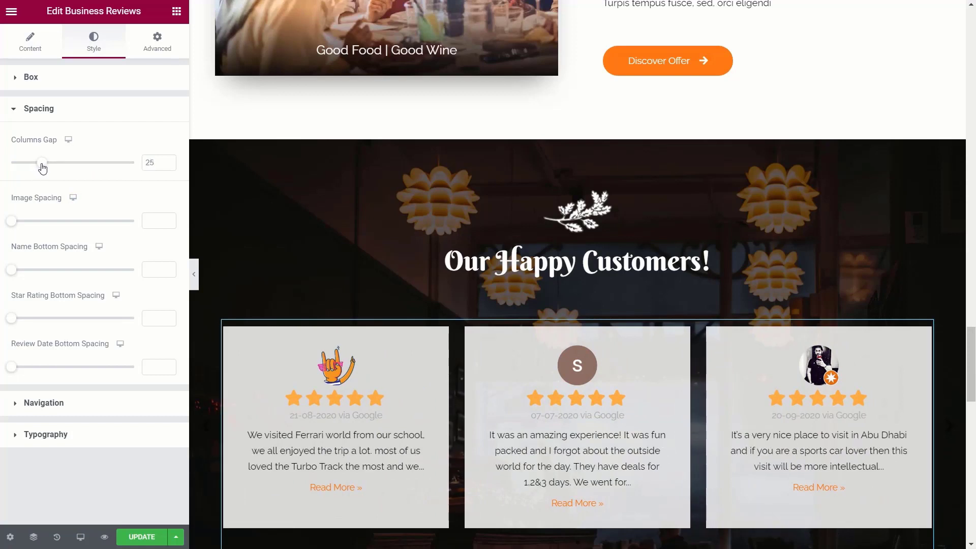
{"action": "left_click_drag", "start_coordinate": [16, 223], "coordinate": [45, 225]}
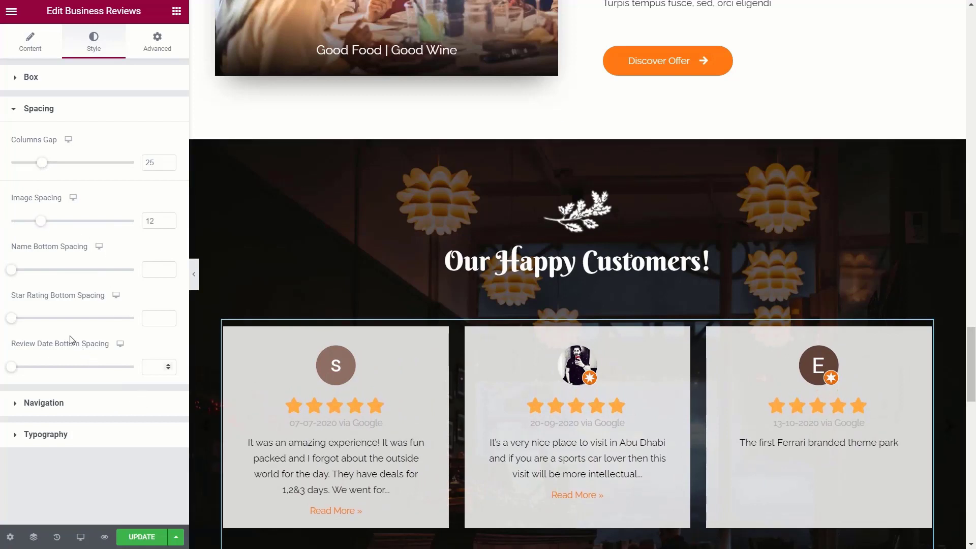
{"action": "left_click_drag", "start_coordinate": [14, 320], "coordinate": [26, 319]}
{"action": "left_click_drag", "start_coordinate": [11, 366], "coordinate": [49, 367]}
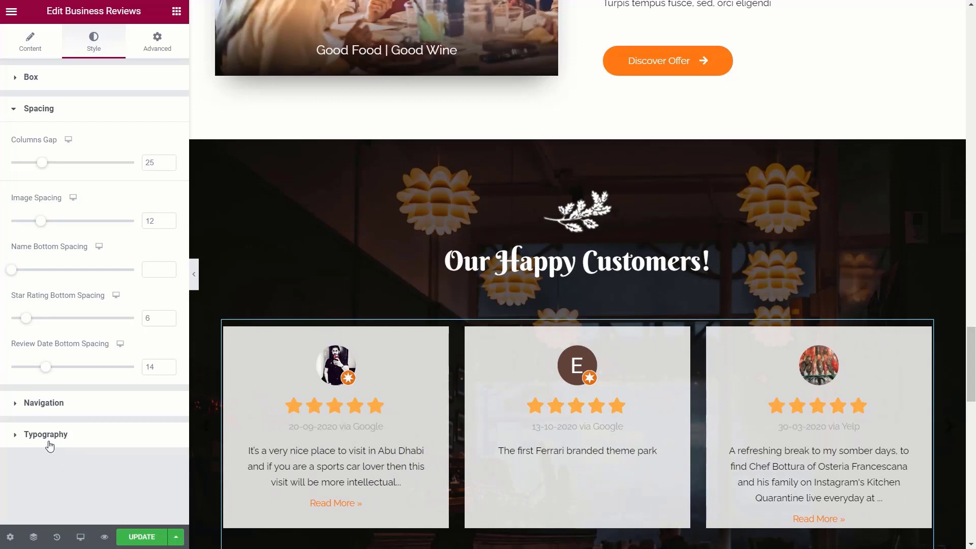
{"action": "left_click", "coordinate": [46, 404]}
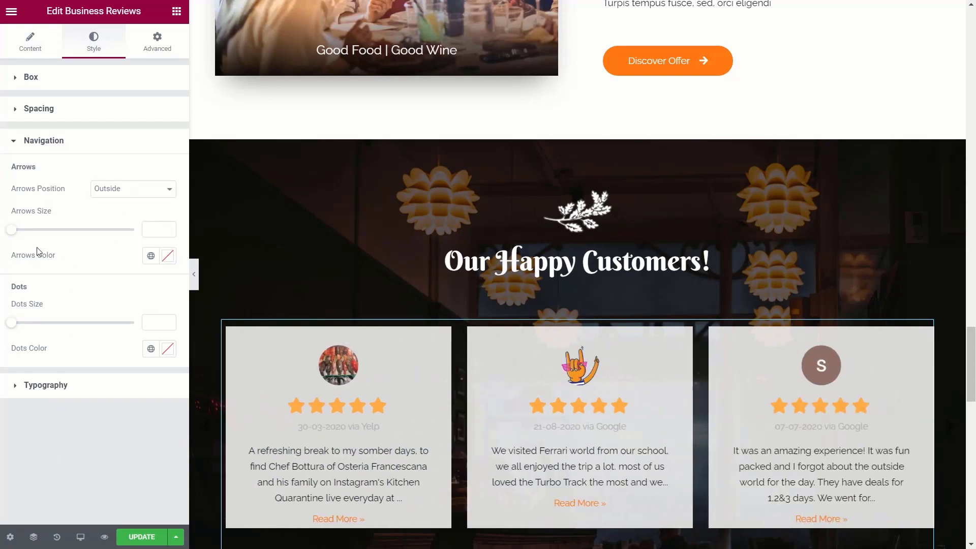
- Make the carousel arrows and dots white (#FFFFFF)
{"action": "left_click", "coordinate": [167, 257]}
{"action": "left_click_drag", "start_coordinate": [85, 311], "coordinate": [19, 297]}
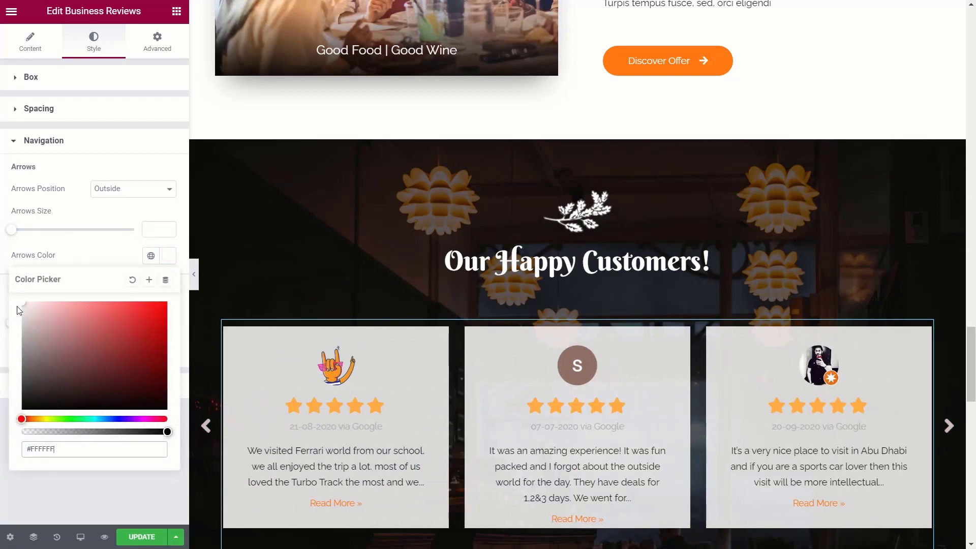
{"action": "left_click", "coordinate": [69, 517]}
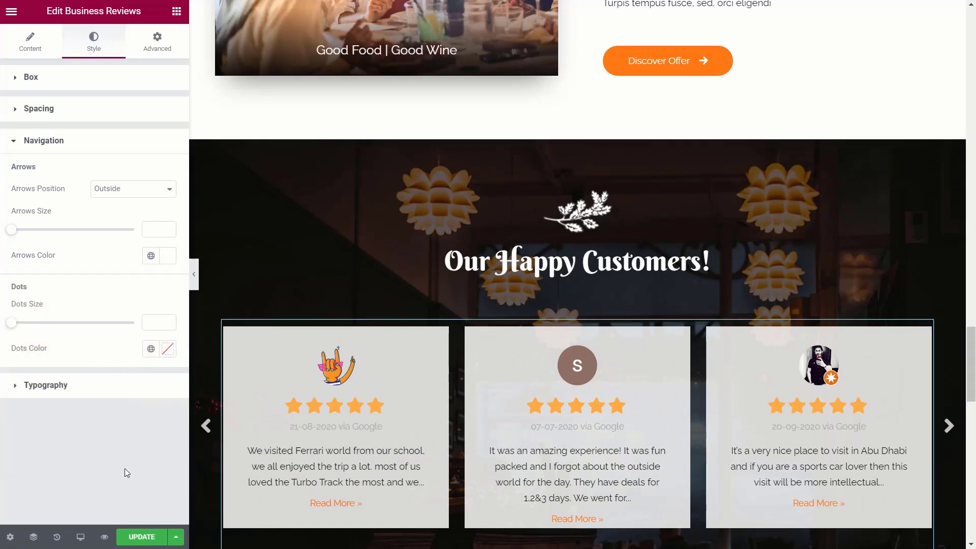
{"action": "scroll", "coordinate": [374, 433], "scroll_direction": "down", "scroll_amount": 3}
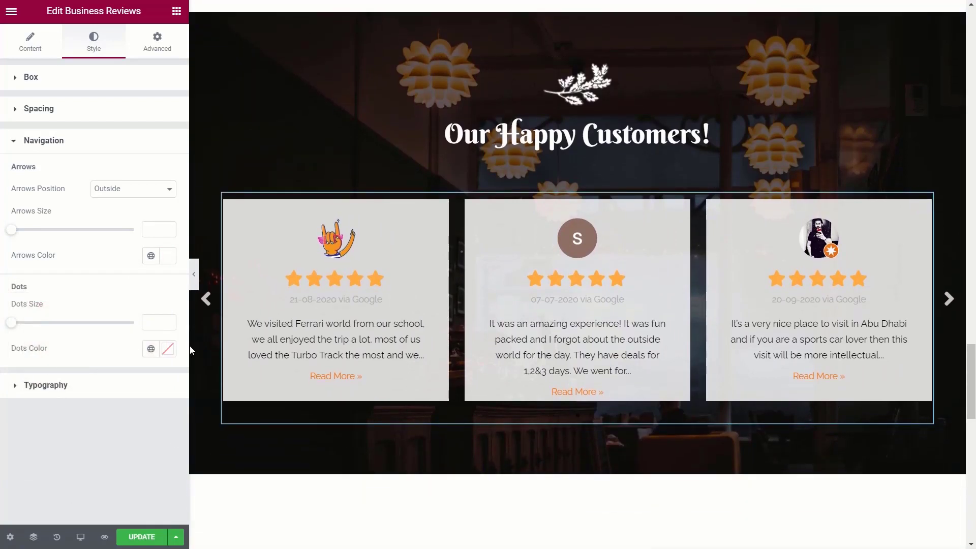
{"action": "left_click", "coordinate": [169, 350]}
{"action": "left_click_drag", "start_coordinate": [46, 221], "coordinate": [12, 161]}
{"action": "left_click", "coordinate": [65, 423]}
- Set the carousel dots size to 12 and the arrows size to 50
{"action": "left_click_drag", "start_coordinate": [12, 324], "coordinate": [99, 324]}
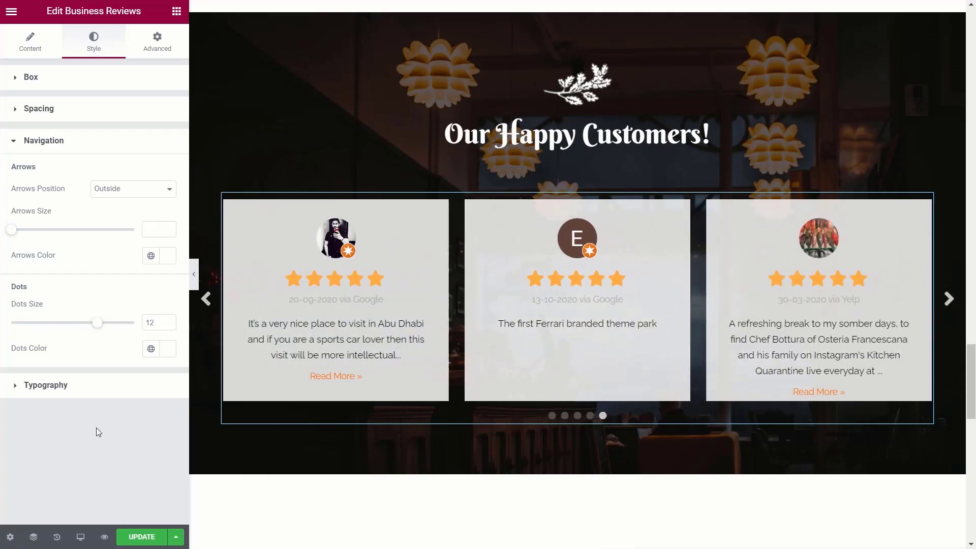
{"action": "left_click_drag", "start_coordinate": [11, 231], "coordinate": [104, 235]}
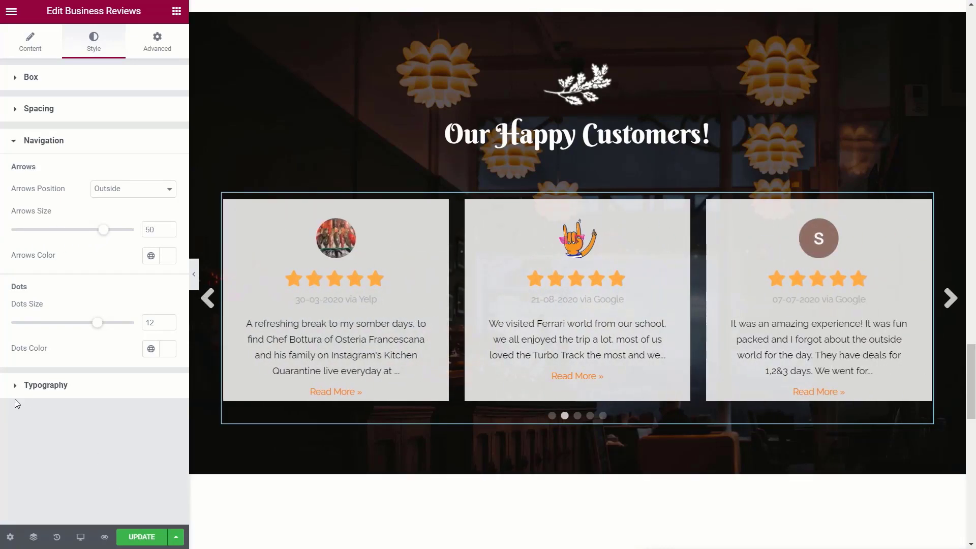
{"action": "left_click", "coordinate": [65, 386]}
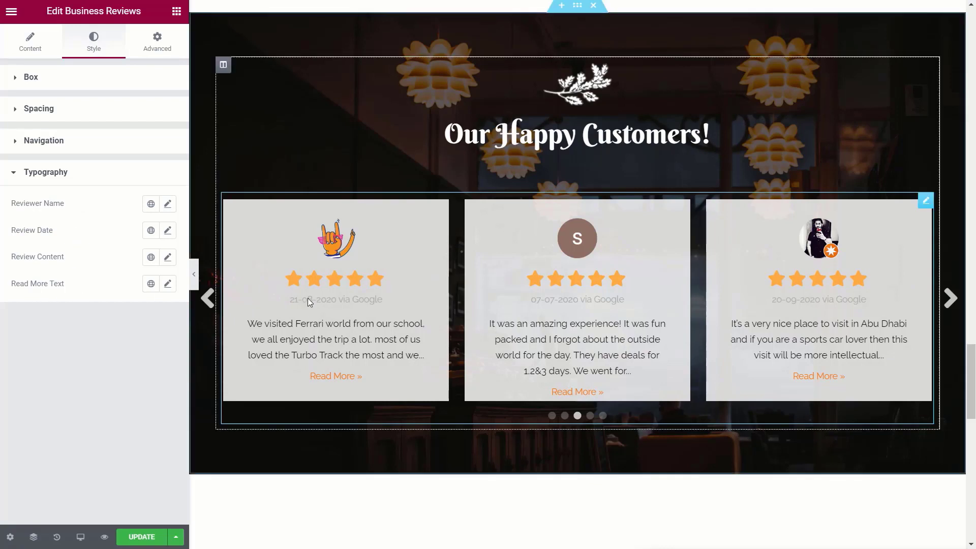
- Apply the Secondary global font to the review dates on the cards
{"action": "left_click", "coordinate": [167, 231]}
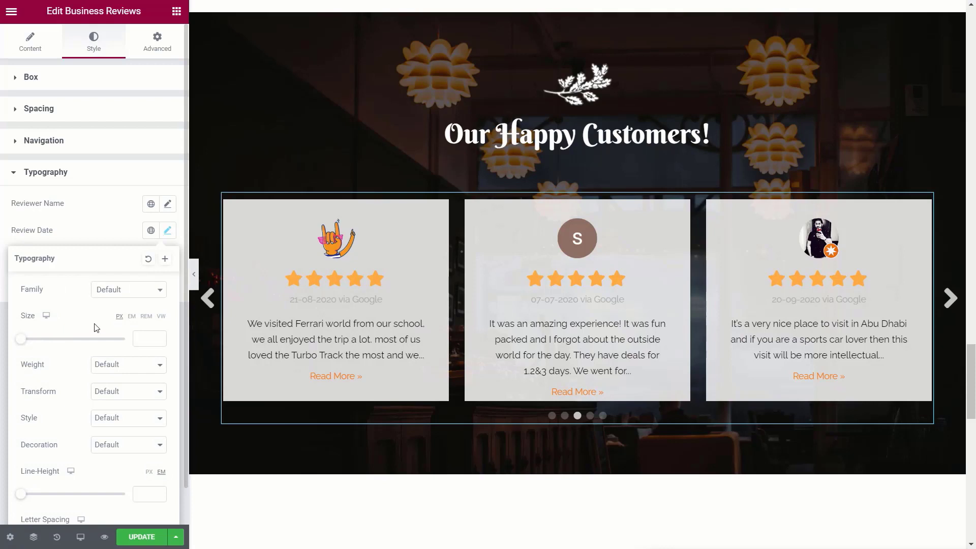
{"action": "left_click", "coordinate": [149, 231]}
{"action": "left_click", "coordinate": [168, 231]}
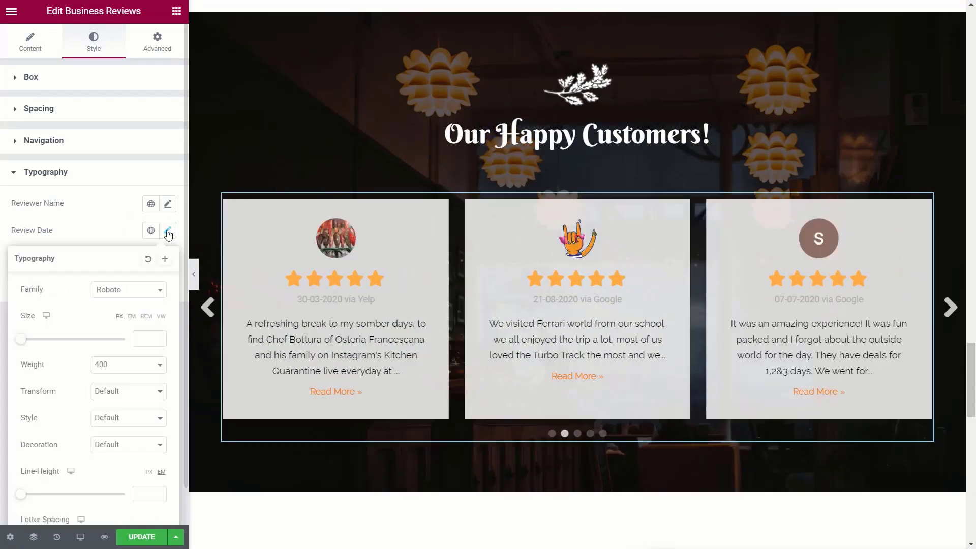
{"action": "left_click", "coordinate": [168, 232]}
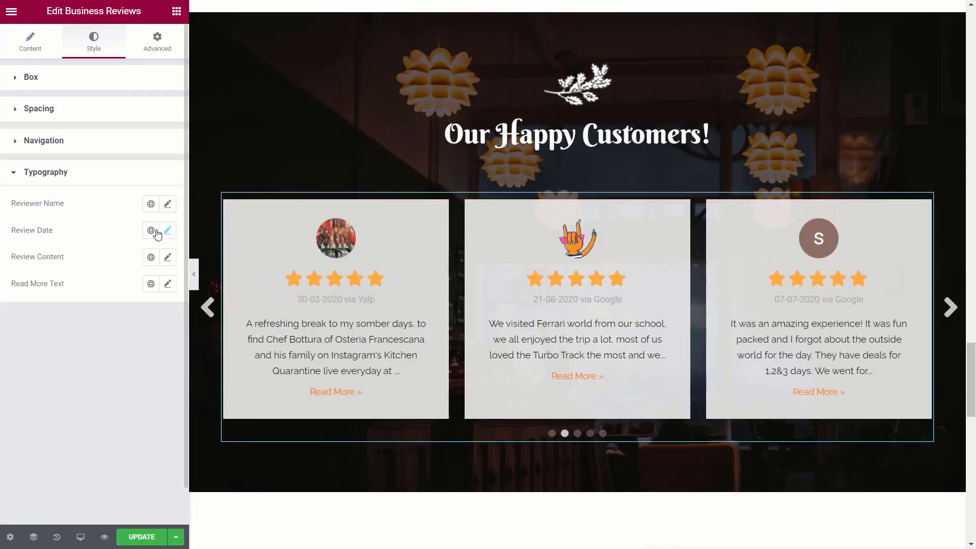
{"action": "left_click", "coordinate": [150, 231]}
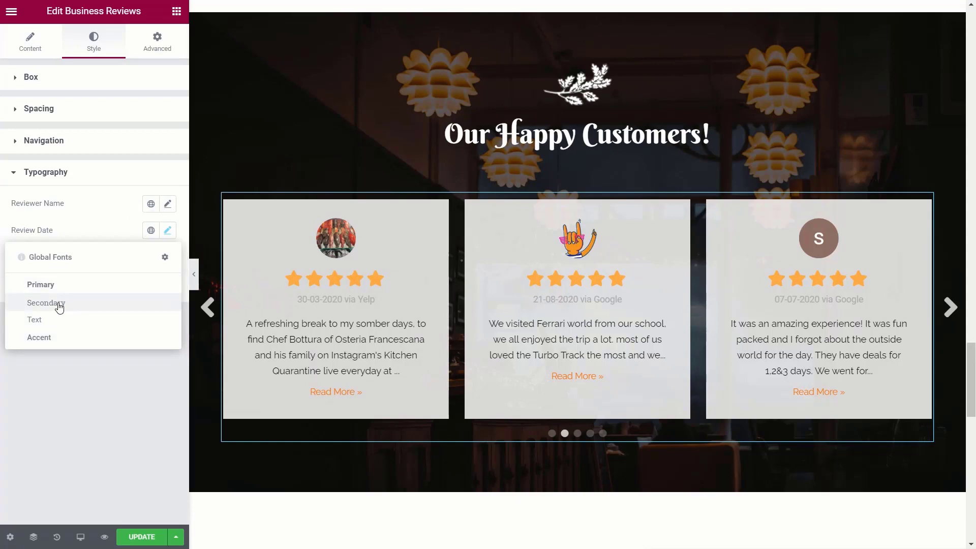
{"action": "left_click", "coordinate": [56, 338]}
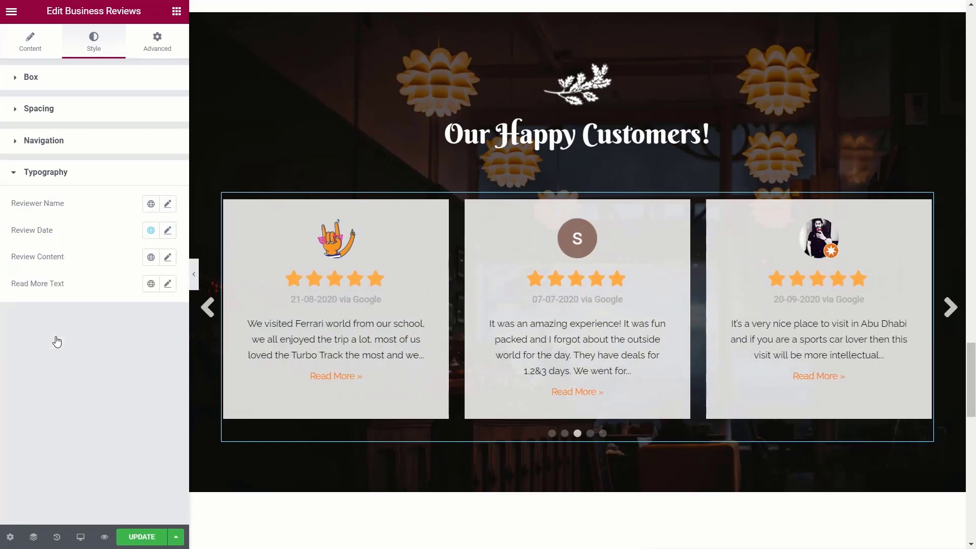